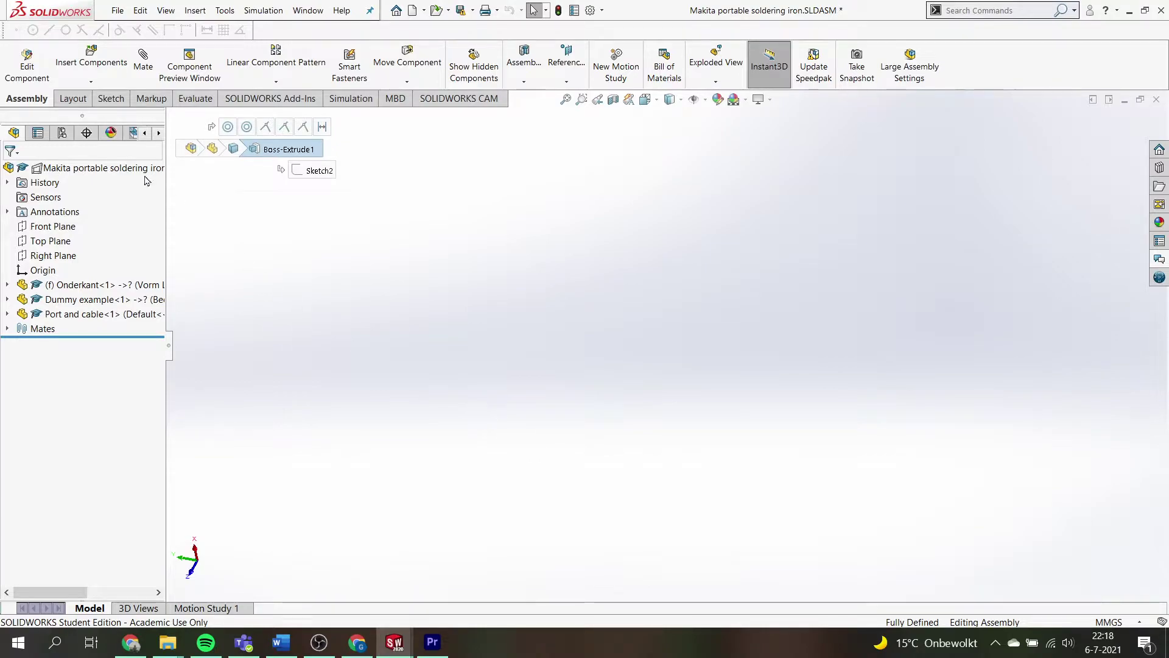
# Step: Zoom to fit so the whole soldering-iron assembly fills the view
pyautogui.press('f')
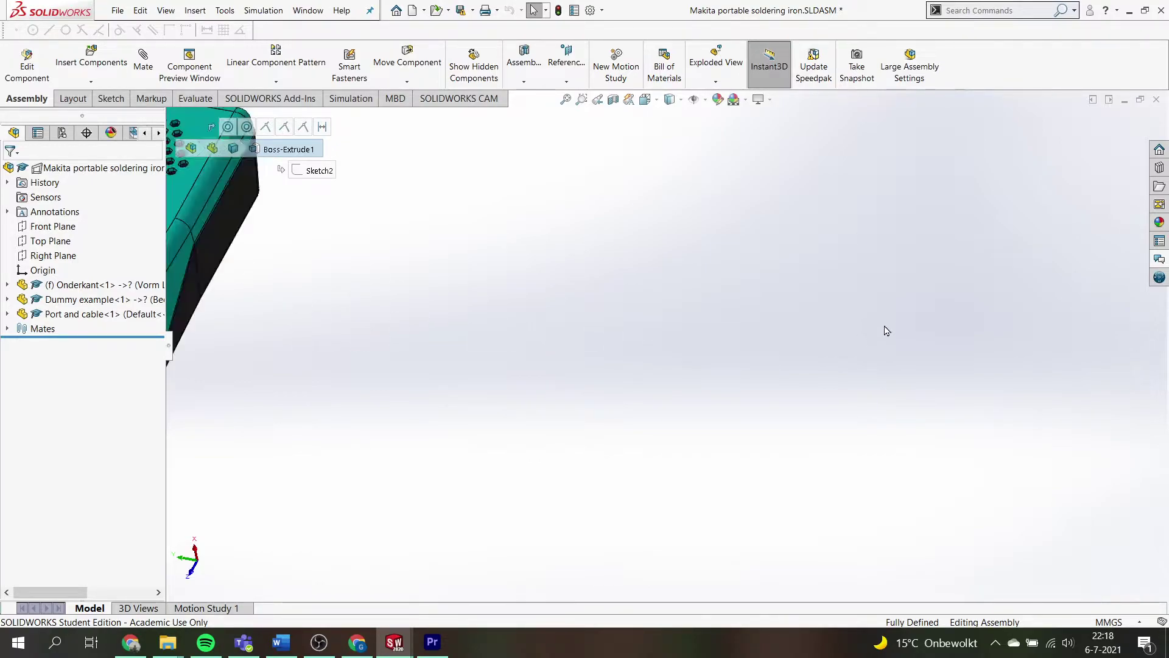
pyautogui.scroll(-2, 584, 335)
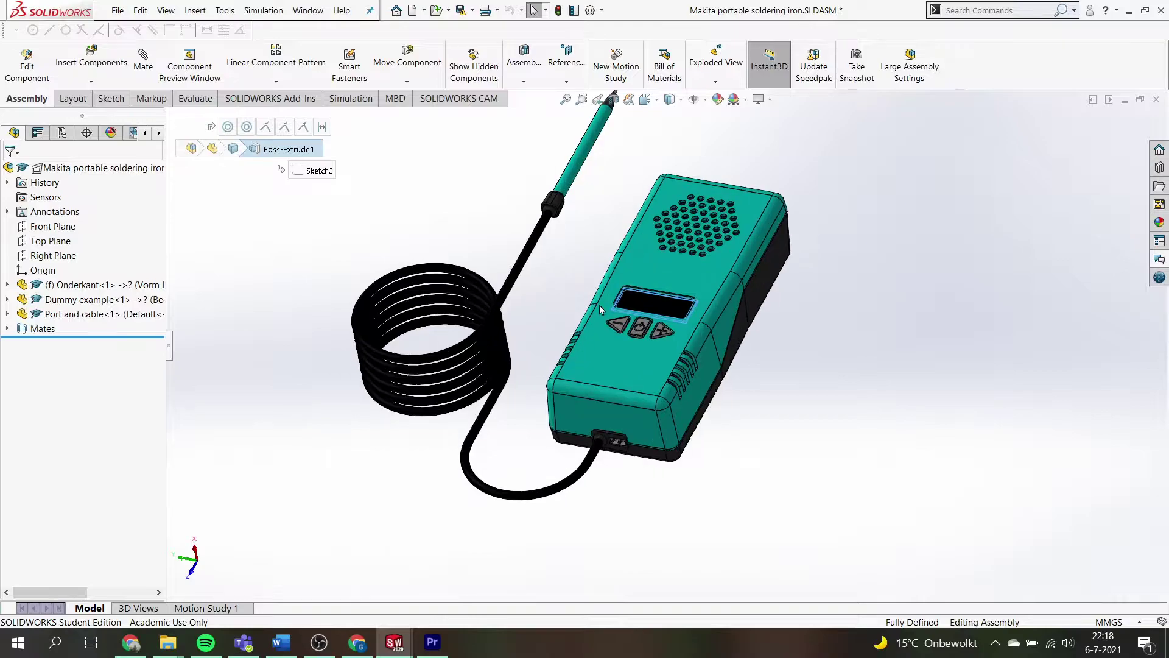
pyautogui.scroll(2, 599, 305)
pyautogui.scroll(-2, 628, 365)
pyautogui.scroll(1, 647, 396)
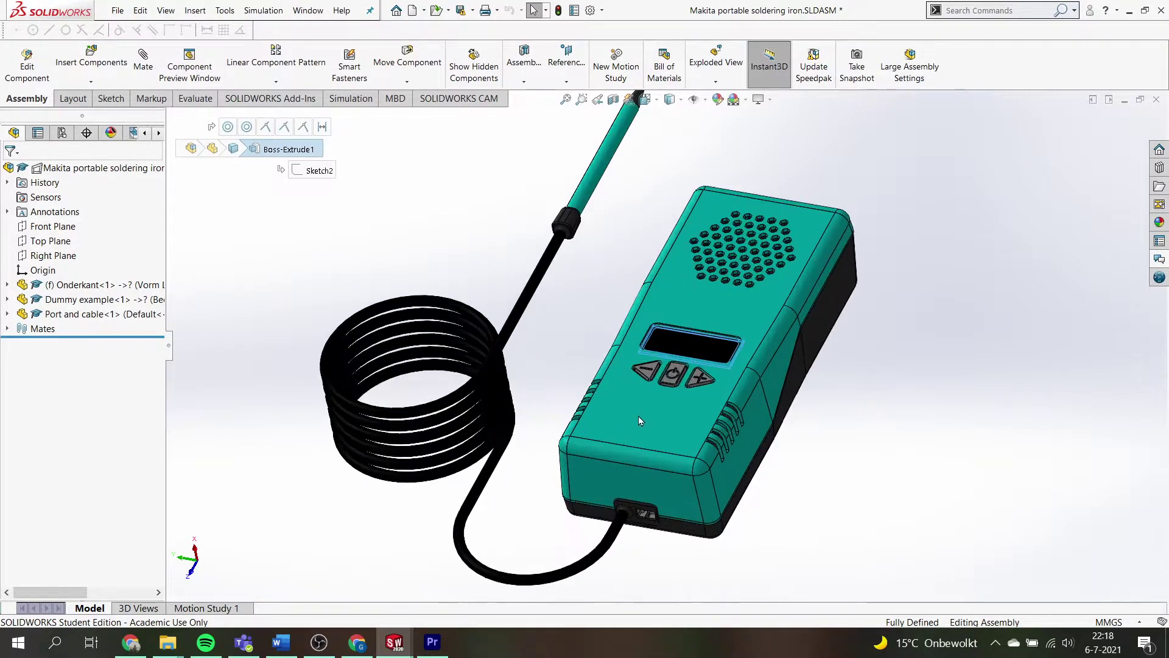
# Step: Orbit the assembly to a diagonal, then a flatter angle, briefly selecting a box face
pyautogui.moveTo(647, 397); pyautogui.dragTo(729, 379, button='middle')
pyautogui.scroll(-2, 734, 379)
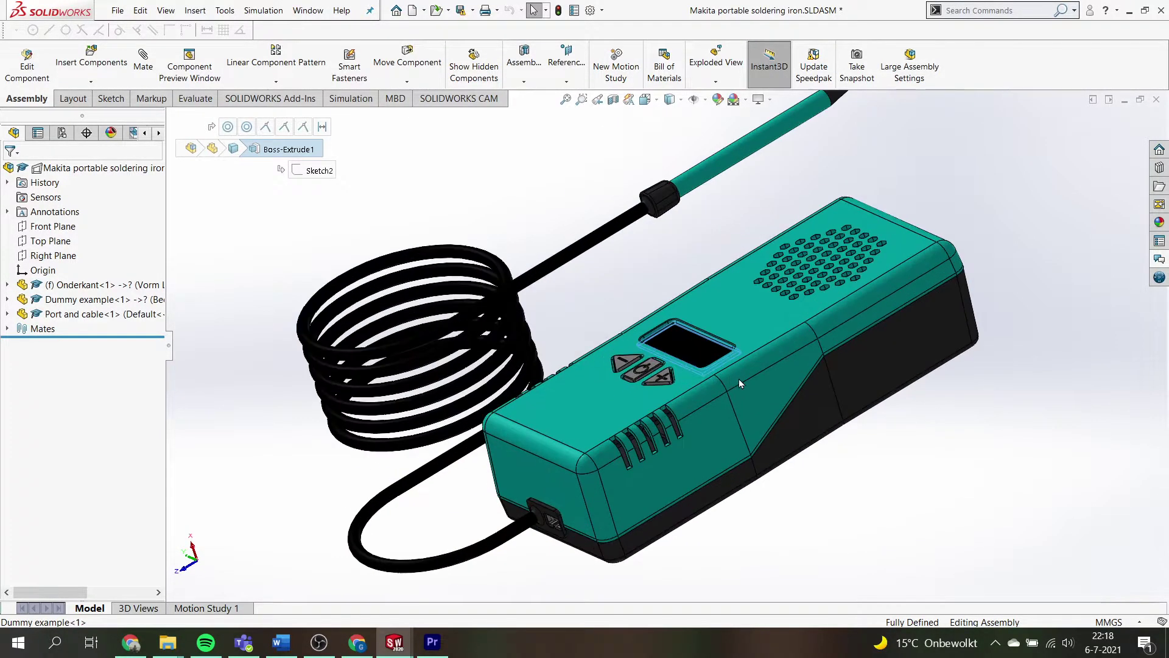
pyautogui.scroll(2, 706, 360)
pyautogui.scroll(-2, 684, 345)
pyautogui.moveTo(666, 363); pyautogui.dragTo(653, 334, button='middle')
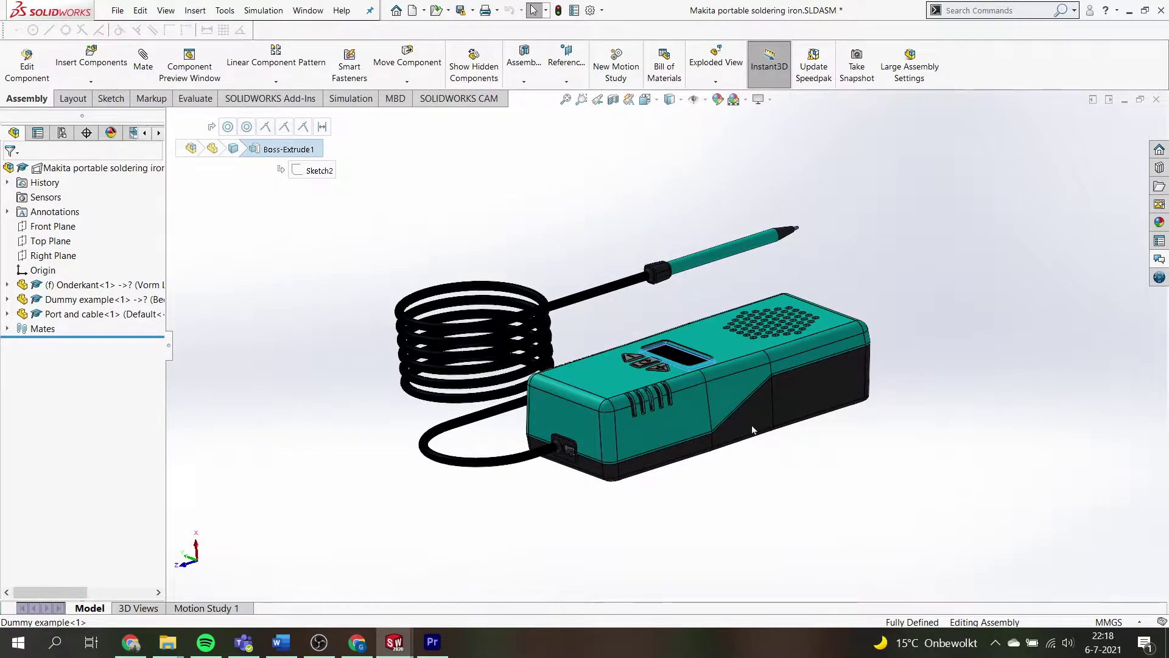
pyautogui.click(731, 403)
pyautogui.click(710, 473)
pyautogui.scroll(-5, 683, 451)
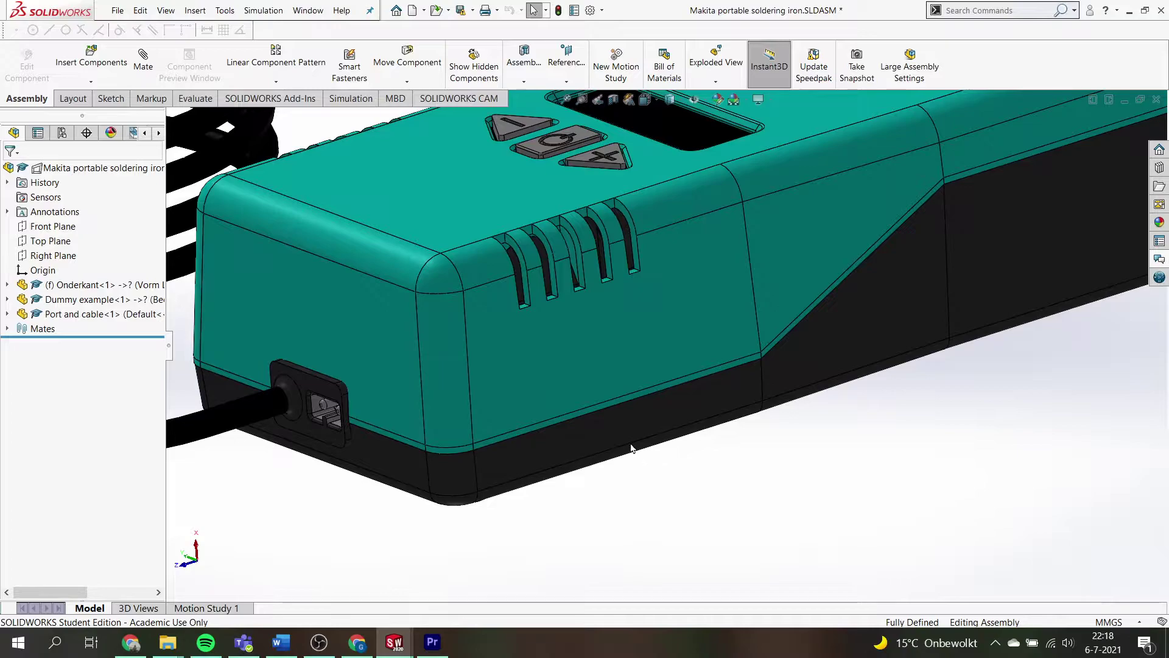
# Step: Orbit to inspect the box's side and underside, then return to an isometric view
pyautogui.moveTo(681, 444); pyautogui.dragTo(657, 368, button='middle')
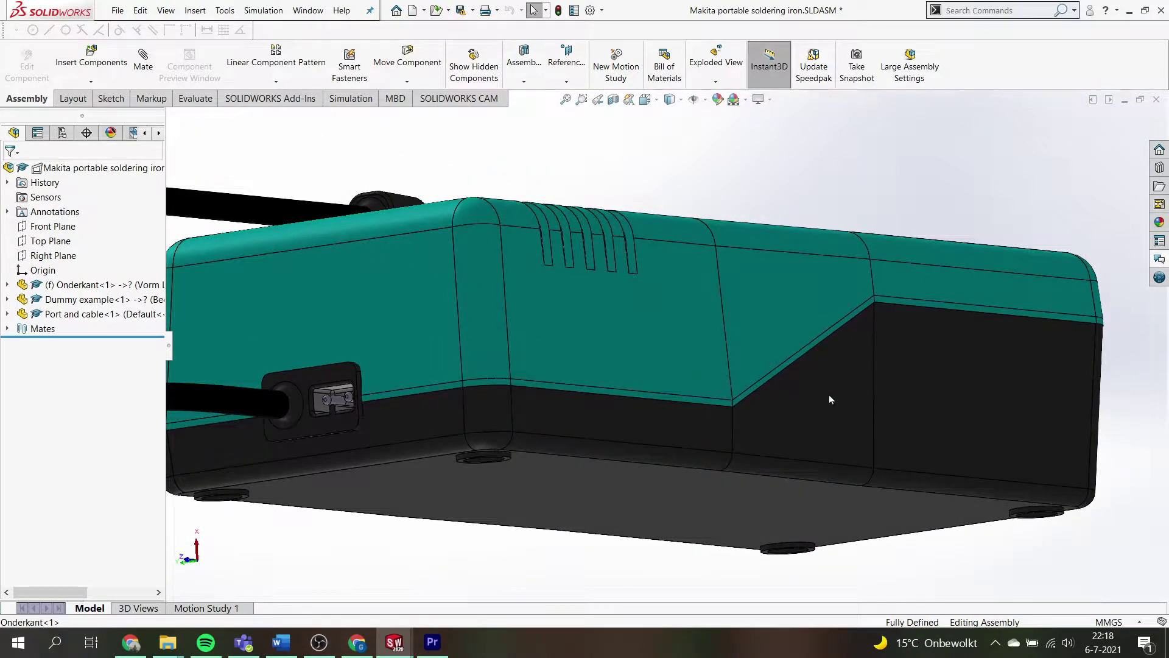
pyautogui.scroll(5, 830, 399)
pyautogui.moveTo(829, 396)
pyautogui.mouseDown(button='middle')
pyautogui.moveTo(779, 370)
pyautogui.moveTo(513, 381)
pyautogui.moveTo(585, 365)
pyautogui.mouseUp(button='middle')
pyautogui.scroll(2, 609, 353)
pyautogui.scroll(-3, 615, 334)
pyautogui.scroll(-2, 604, 411)
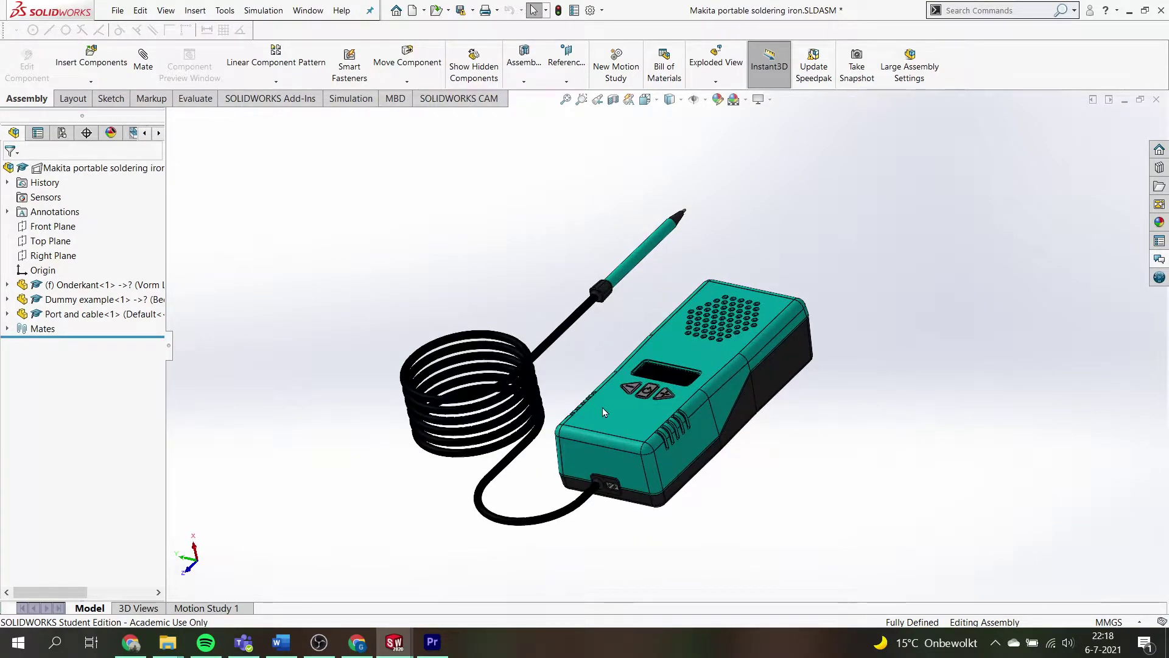
pyautogui.scroll(1, 614, 419)
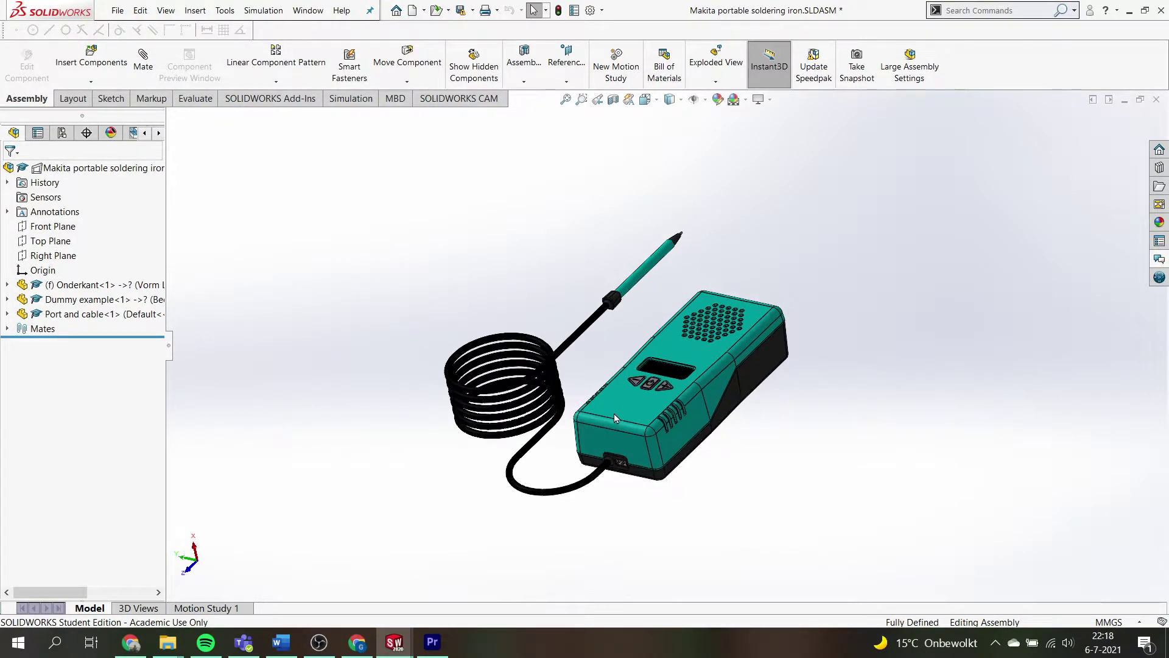
pyautogui.scroll(-3, 616, 408)
pyautogui.scroll(3, 618, 405)
pyautogui.scroll(-2, 670, 366)
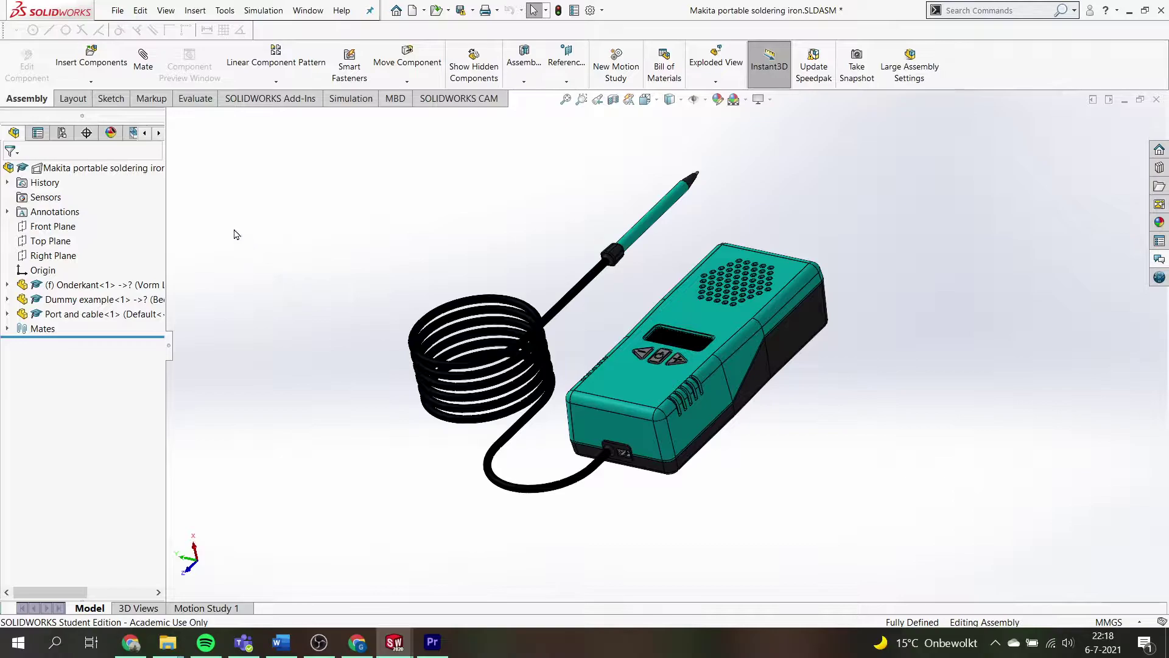
pyautogui.click(111, 137)
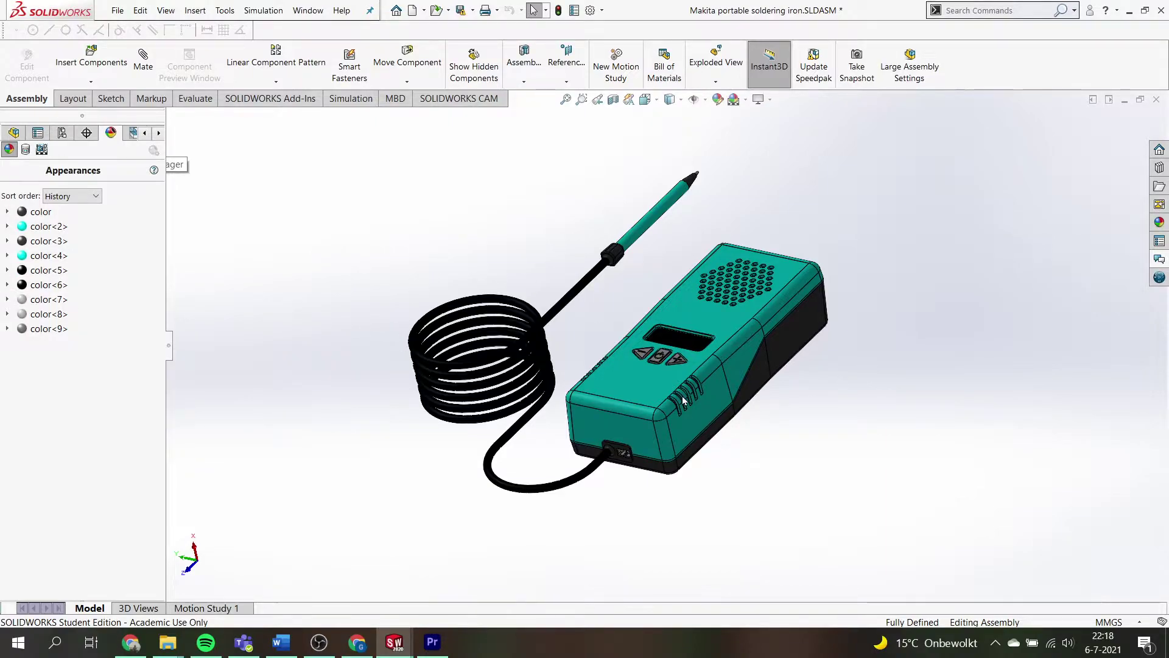
pyautogui.scroll(-3, 644, 349)
pyautogui.click(14, 133)
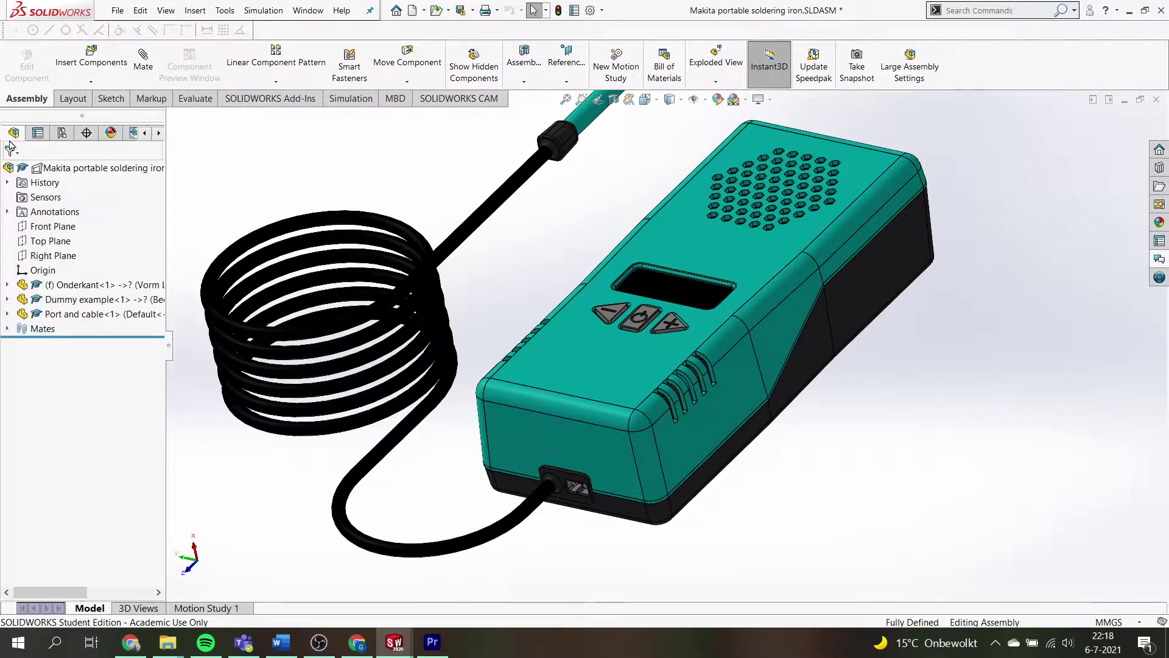
pyautogui.click(25, 285)
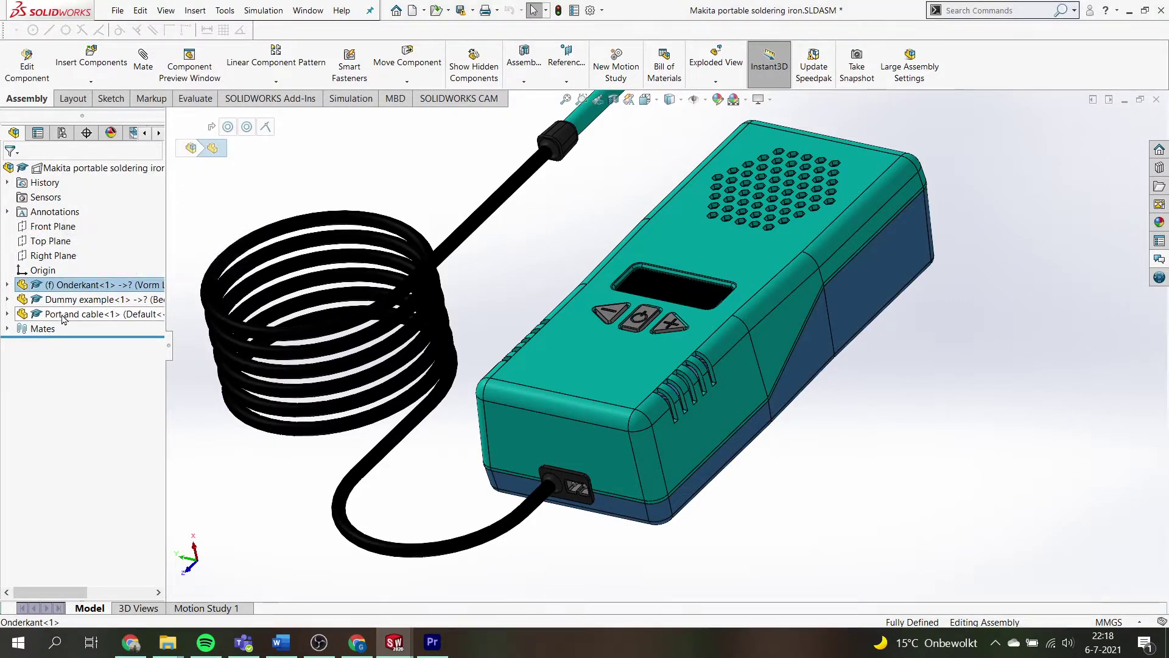
# Step: Expand Dummy example, select Stock-Opdracht-1 and open its part appearance editor
pyautogui.click(122, 300)
pyautogui.click(8, 299)
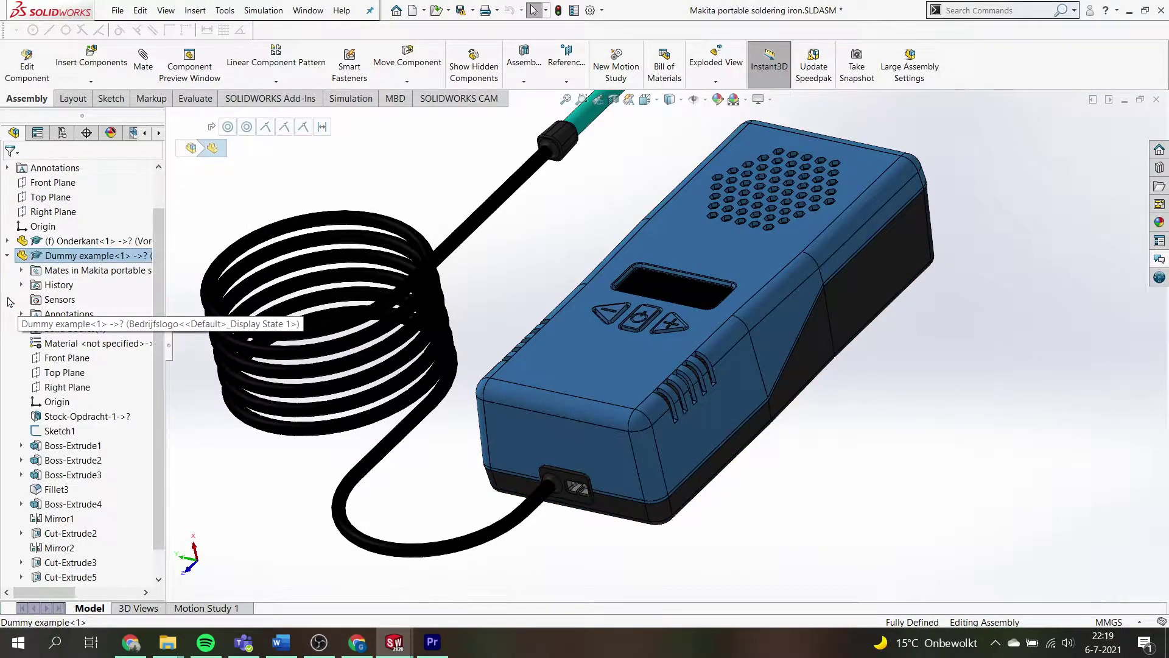
pyautogui.click(66, 422)
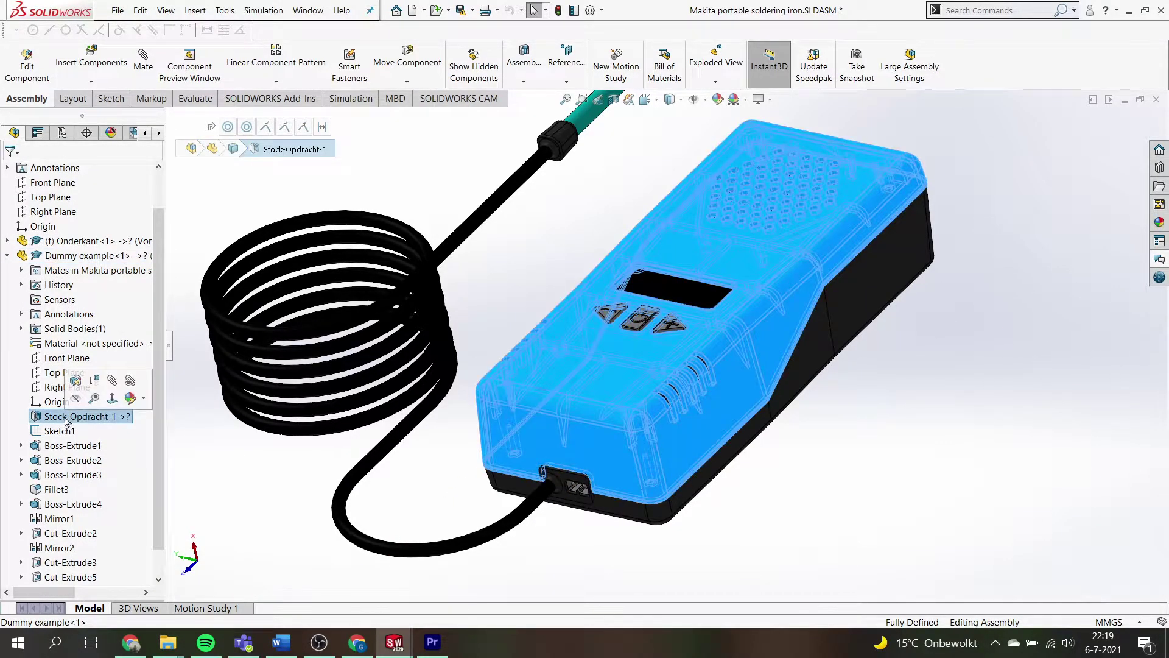
pyautogui.click(130, 399)
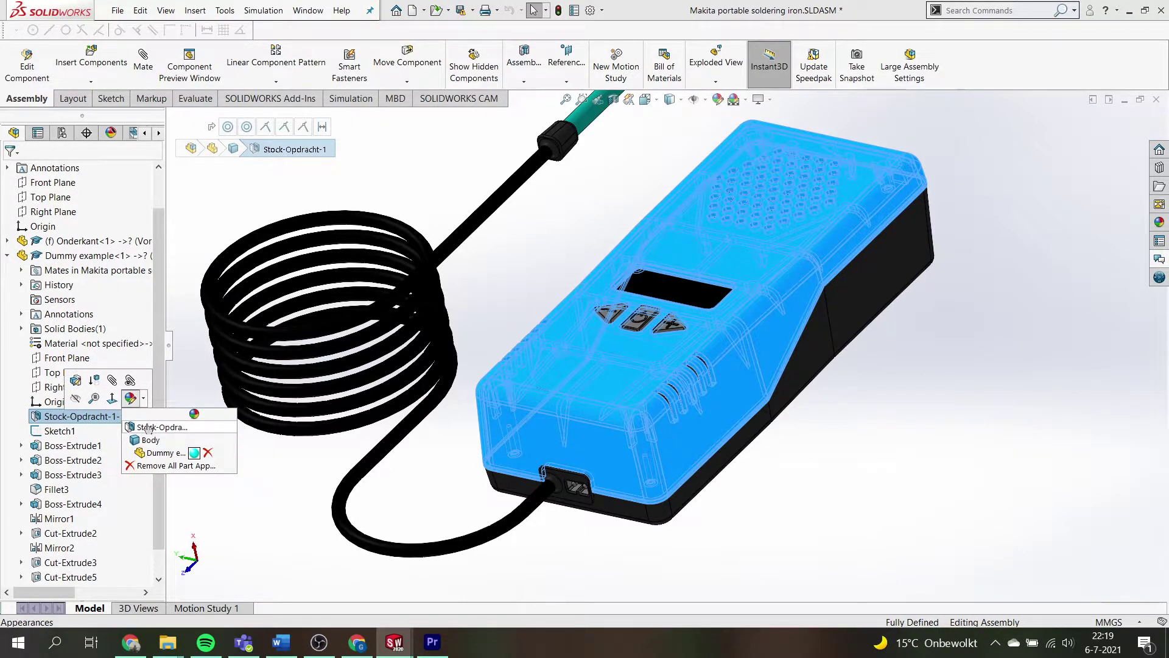
pyautogui.click(147, 428)
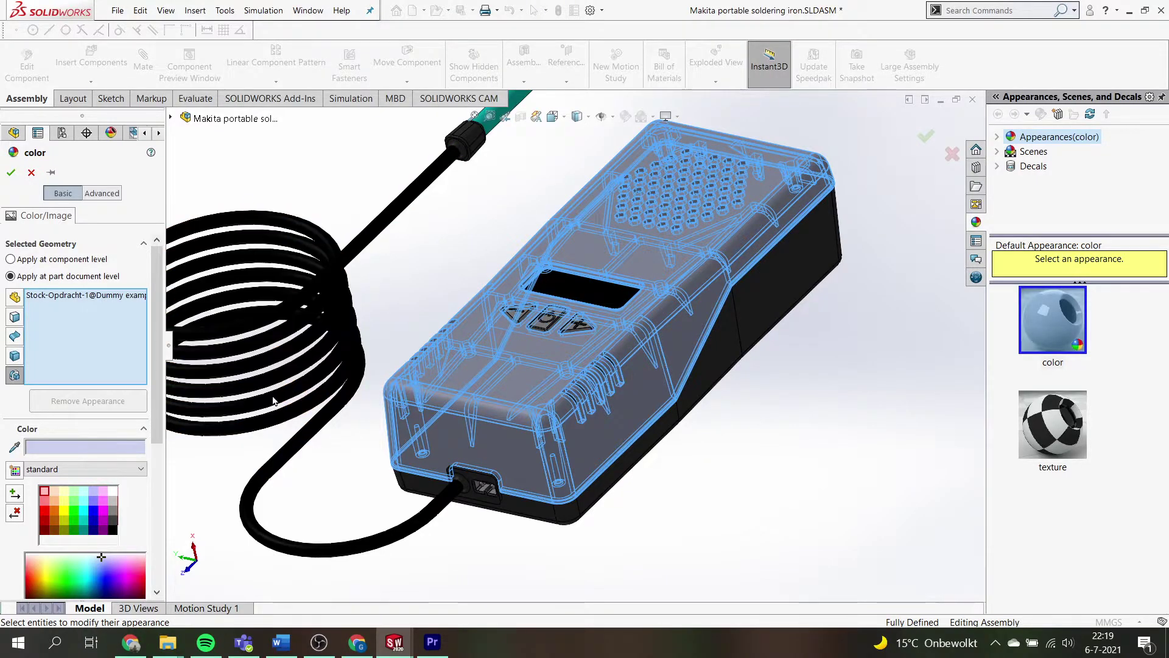
# Step: Expand Appearances(color) > Plastic in the library and scroll through its subfolders
pyautogui.scroll(2, 273, 400)
pyautogui.scroll(-1, 438, 350)
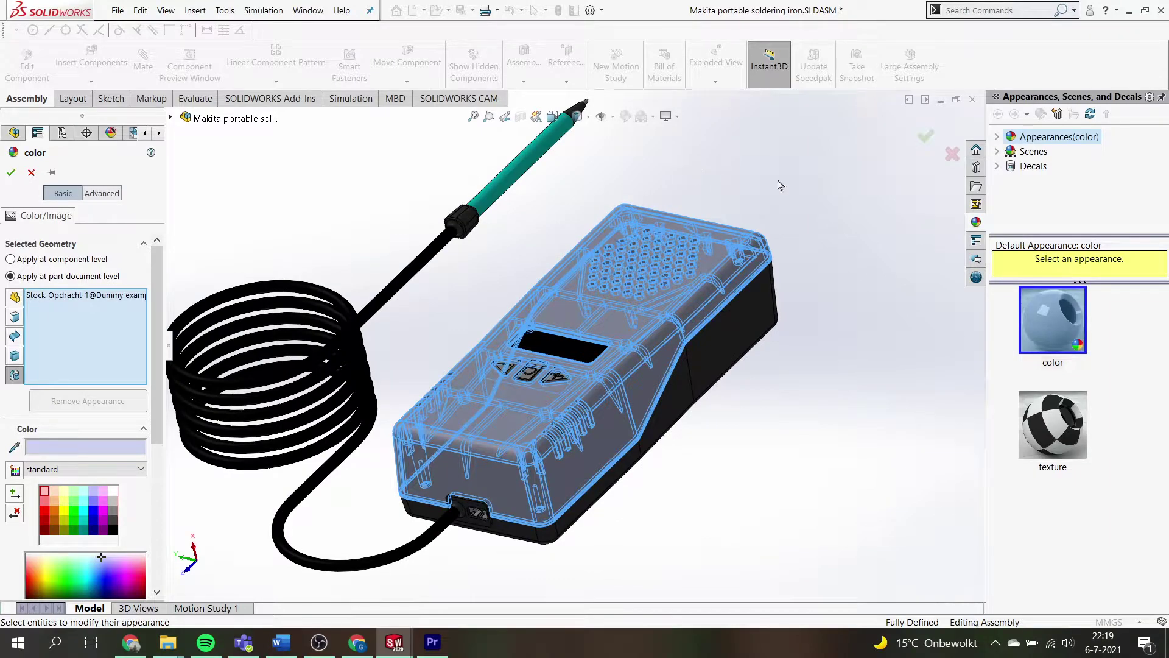
pyautogui.click(999, 141)
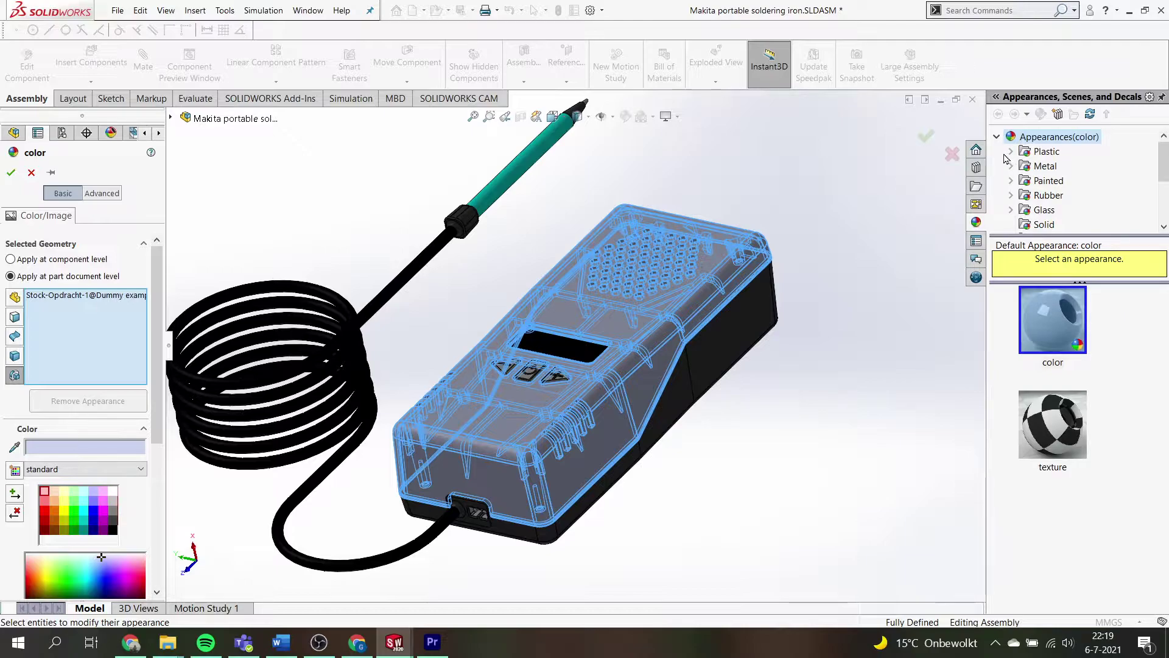
pyautogui.click(1012, 153)
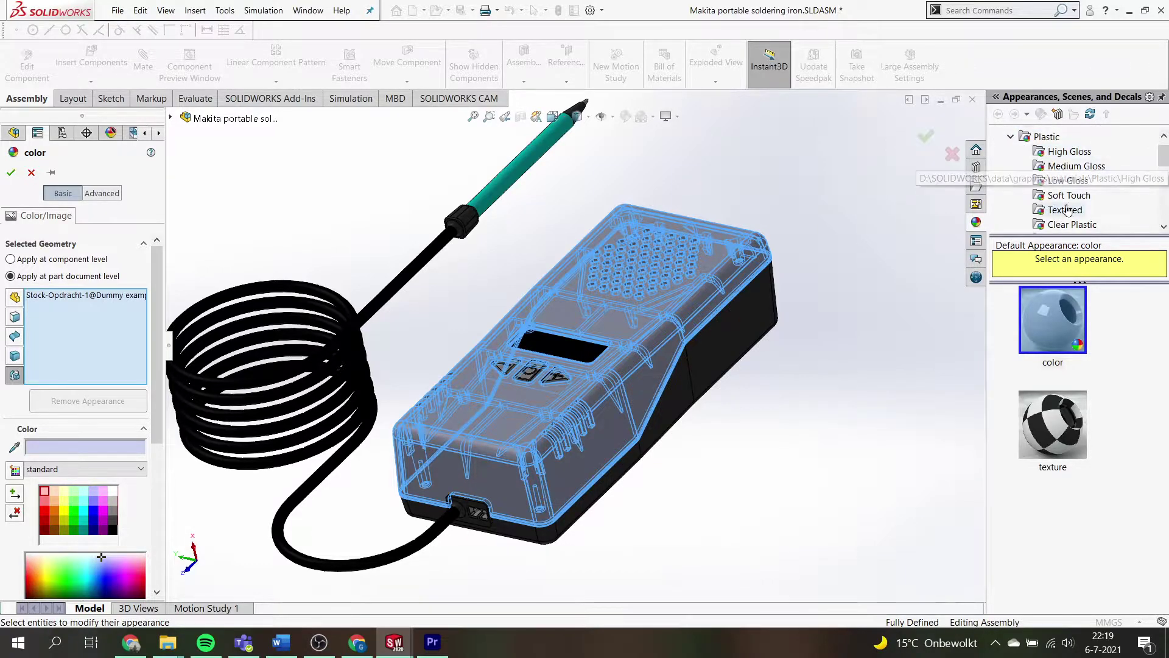
pyautogui.scroll(-1, 1066, 183)
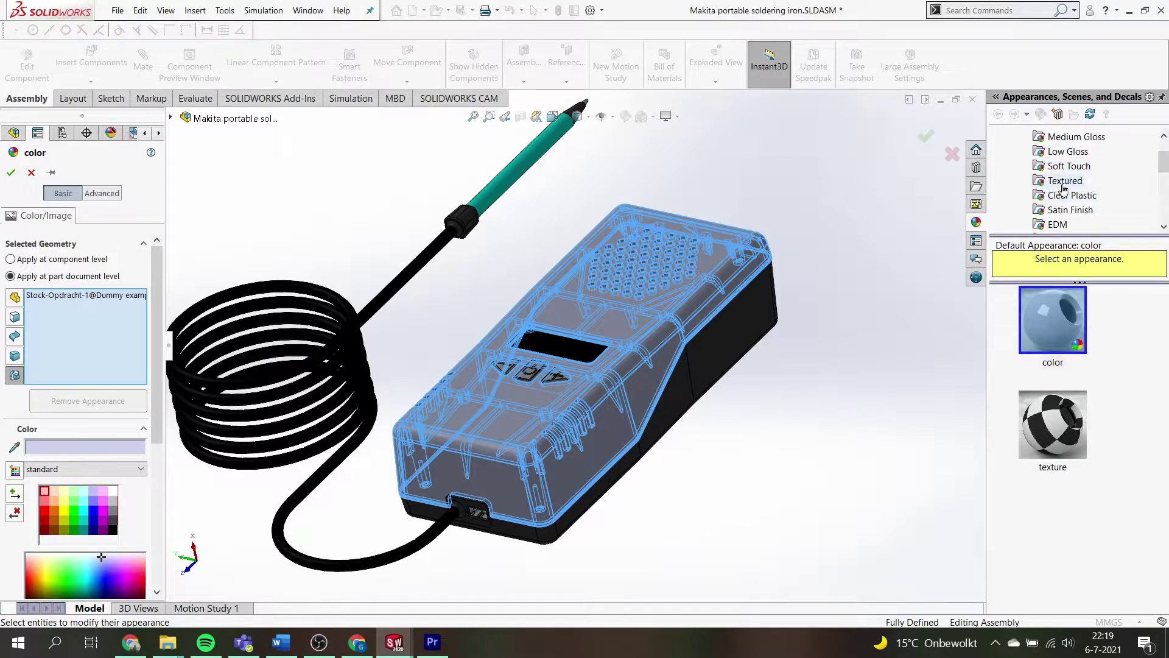
pyautogui.scroll(-1, 1072, 178)
pyautogui.scroll(-1, 1081, 177)
pyautogui.scroll(-1, 1078, 176)
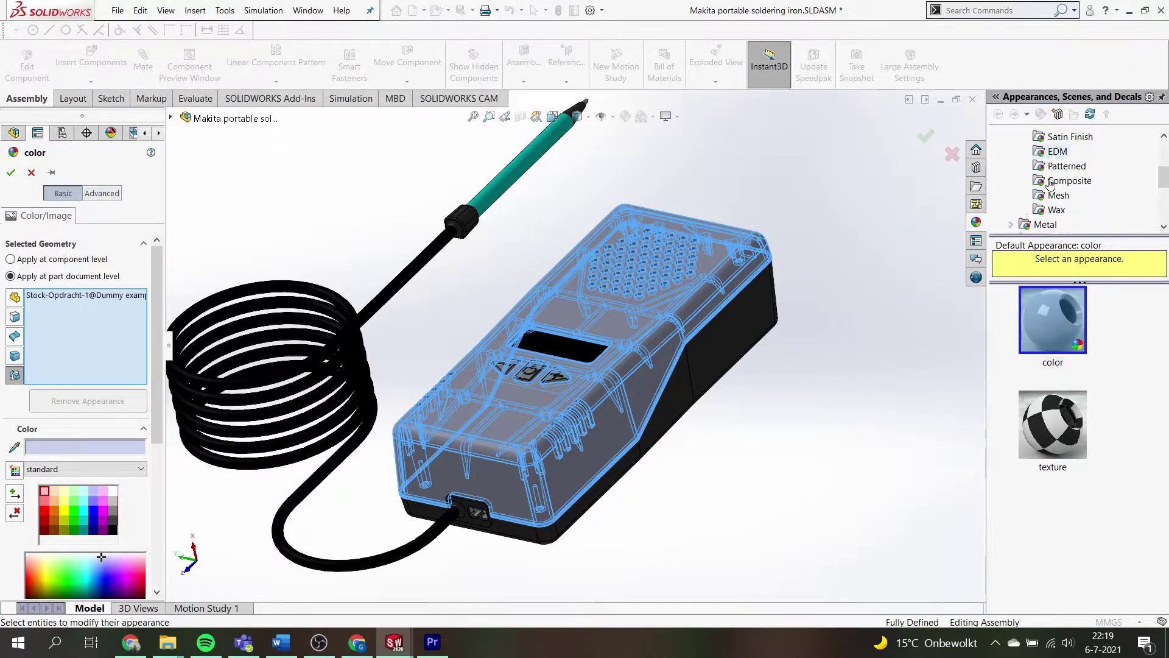
pyautogui.scroll(-1, 1035, 174)
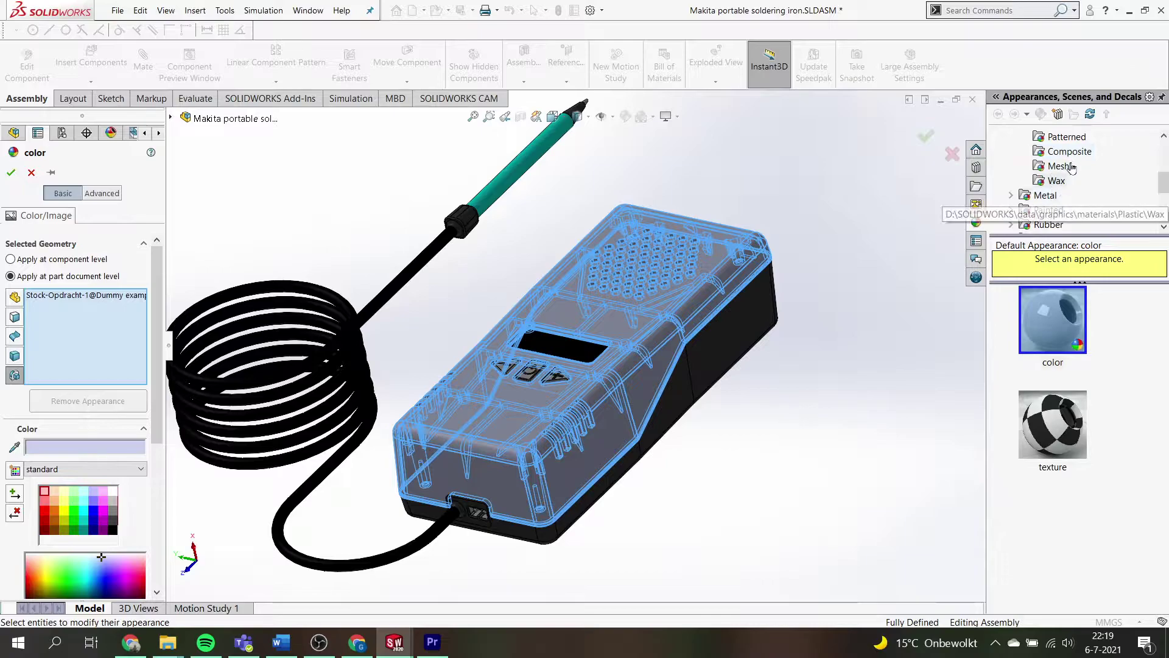
pyautogui.scroll(2, 1069, 183)
pyautogui.scroll(1, 1074, 190)
pyautogui.scroll(2, 1074, 186)
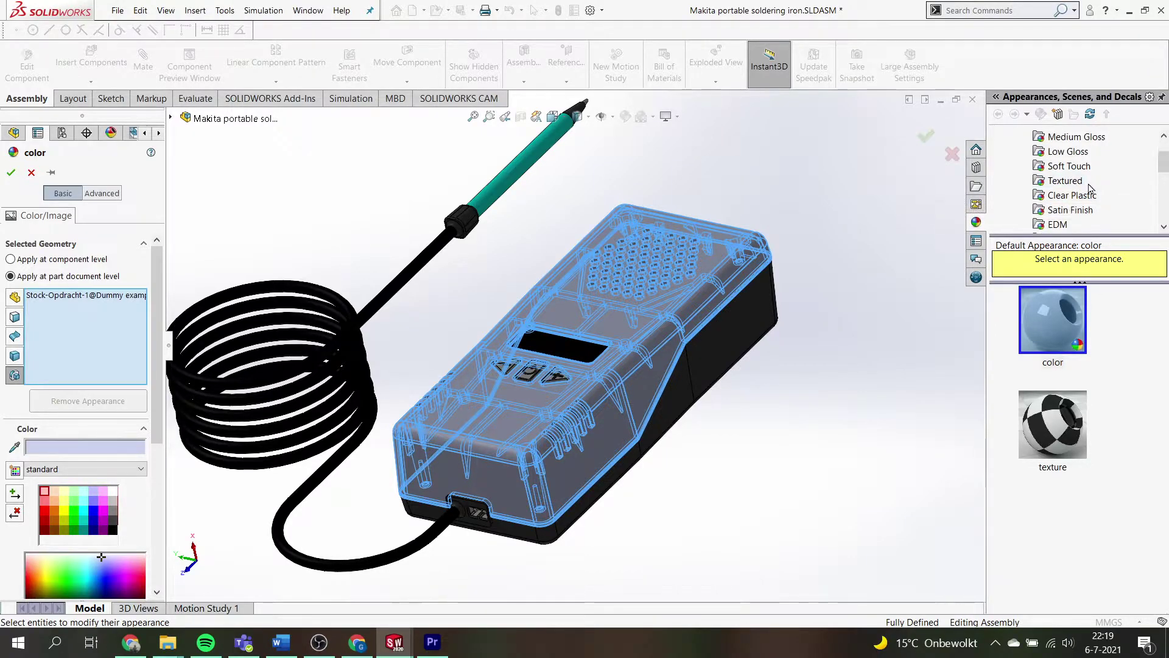
pyautogui.scroll(1, 1075, 180)
# Step: Apply the white low gloss plastic appearance from Plastic > Low Gloss to the housing
pyautogui.click(1069, 166)
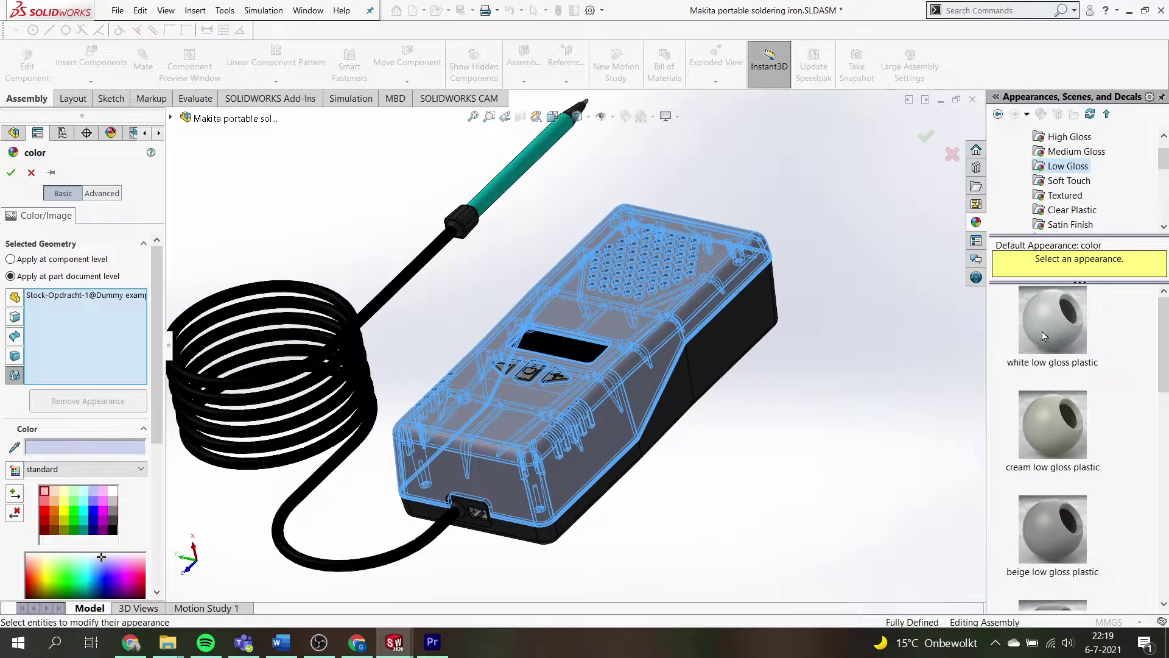
pyautogui.scroll(-2, 1042, 334)
pyautogui.scroll(-2, 1042, 335)
pyautogui.scroll(-1, 1042, 335)
pyautogui.scroll(-1, 1050, 354)
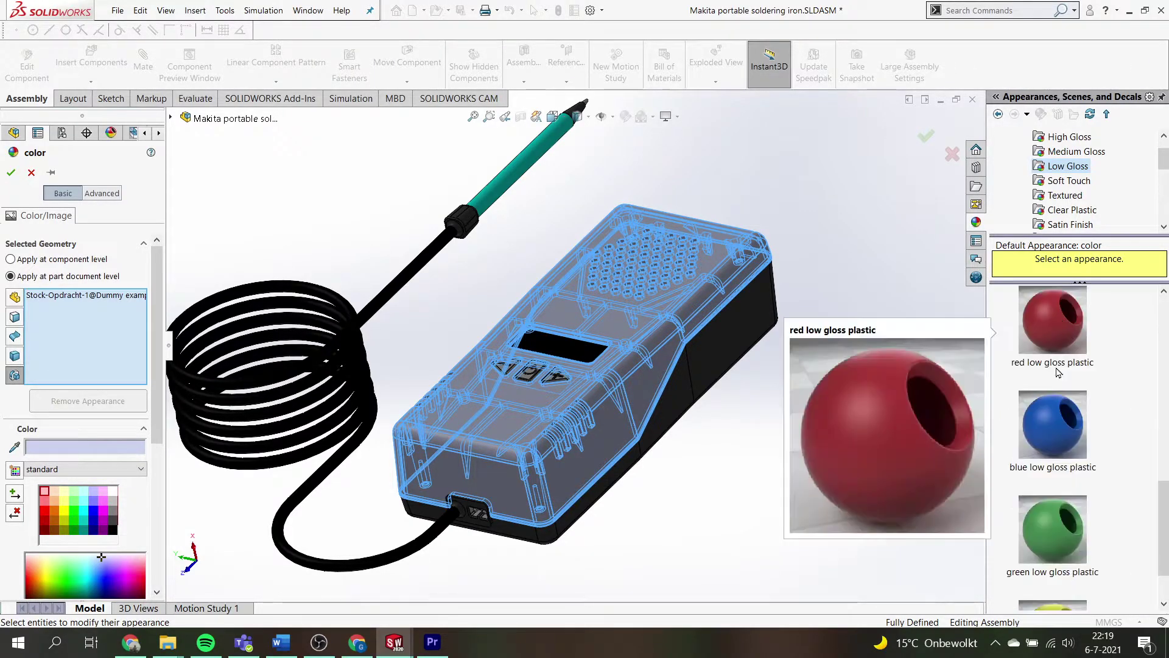
pyautogui.scroll(-1, 1058, 373)
pyautogui.scroll(3, 1059, 396)
pyautogui.scroll(3, 1060, 420)
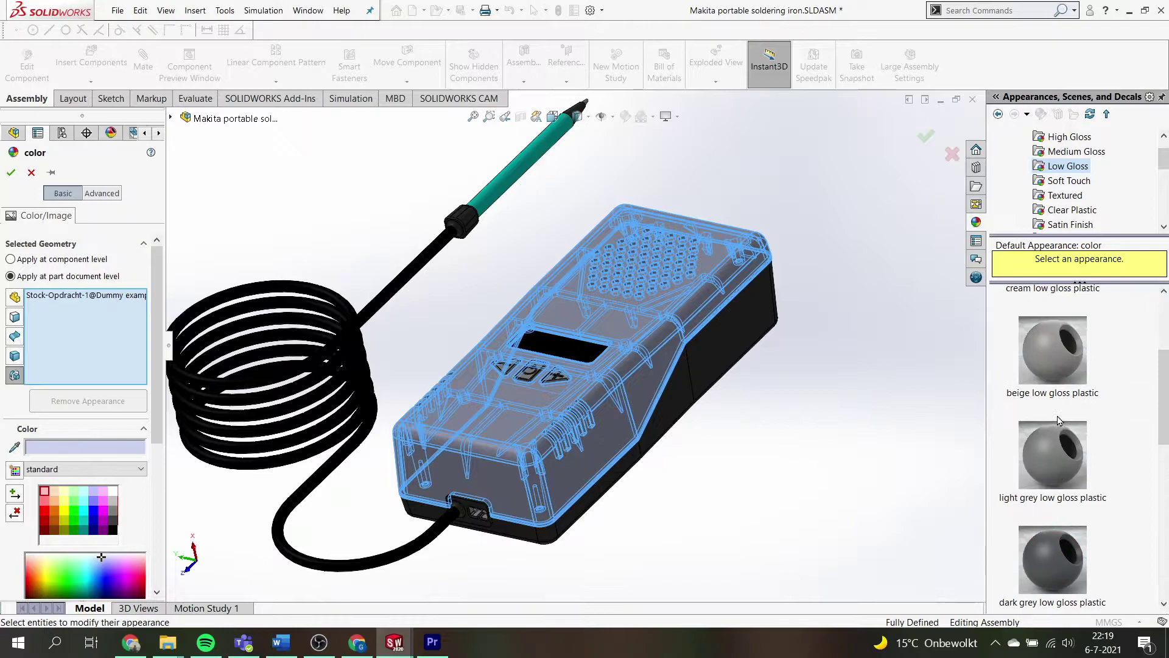
pyautogui.scroll(2, 1058, 419)
pyautogui.click(1047, 362)
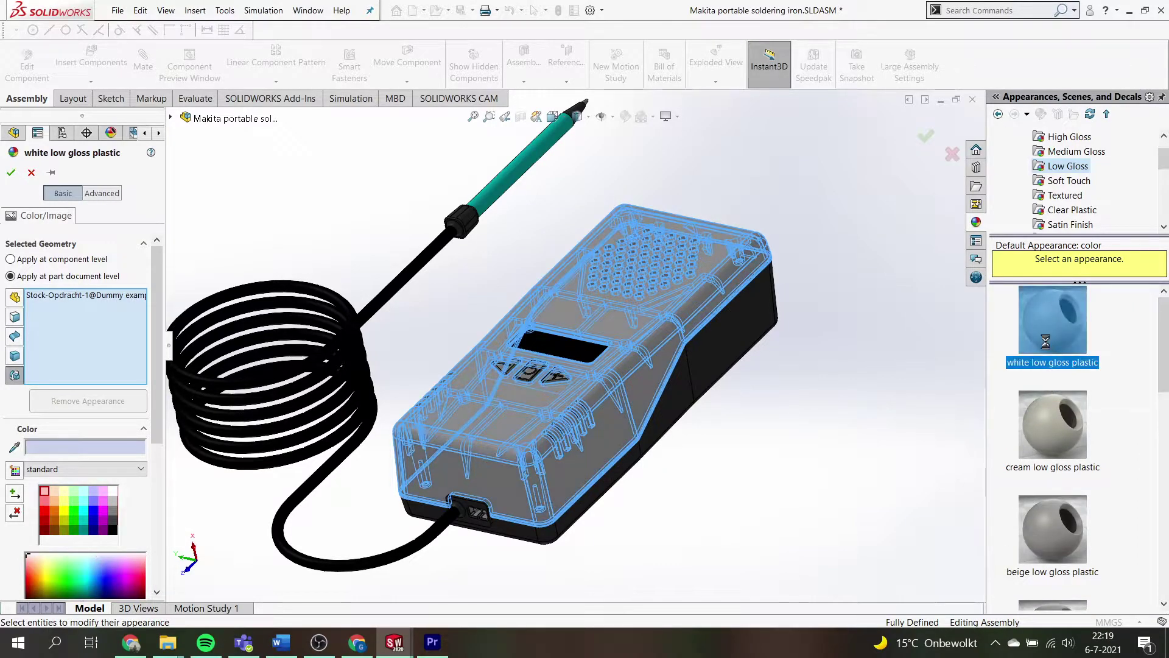
# Step: Set the housing's appearance colour to blue
pyautogui.rightClick(1046, 340)
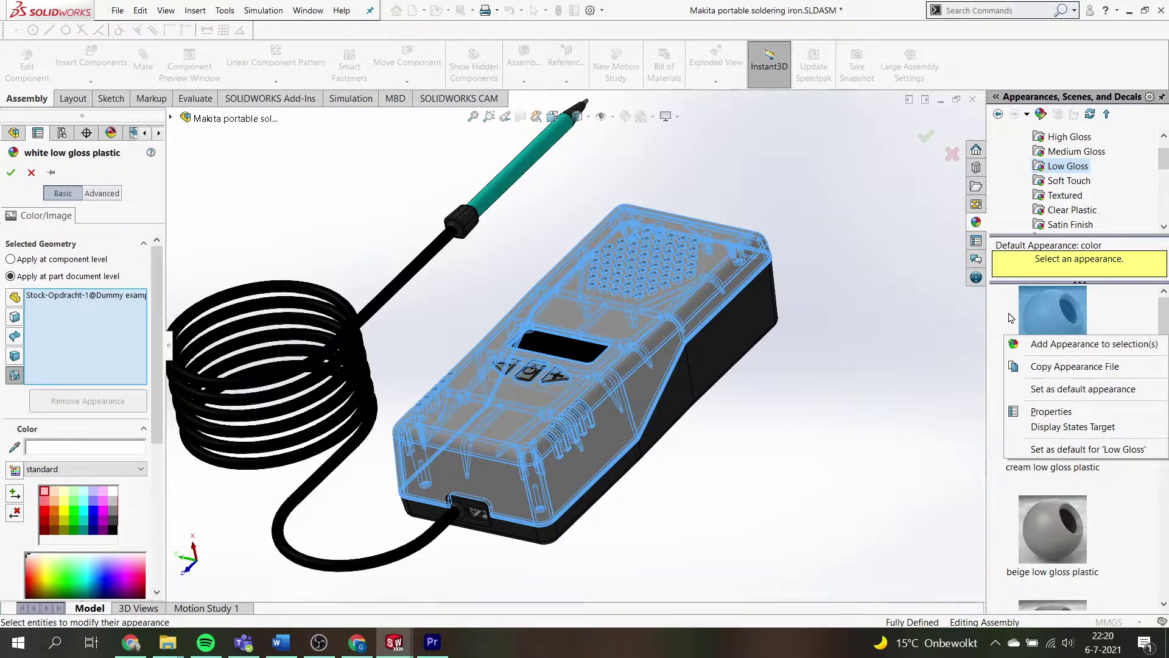
pyautogui.moveTo(976, 335); pyautogui.dragTo(892, 334)
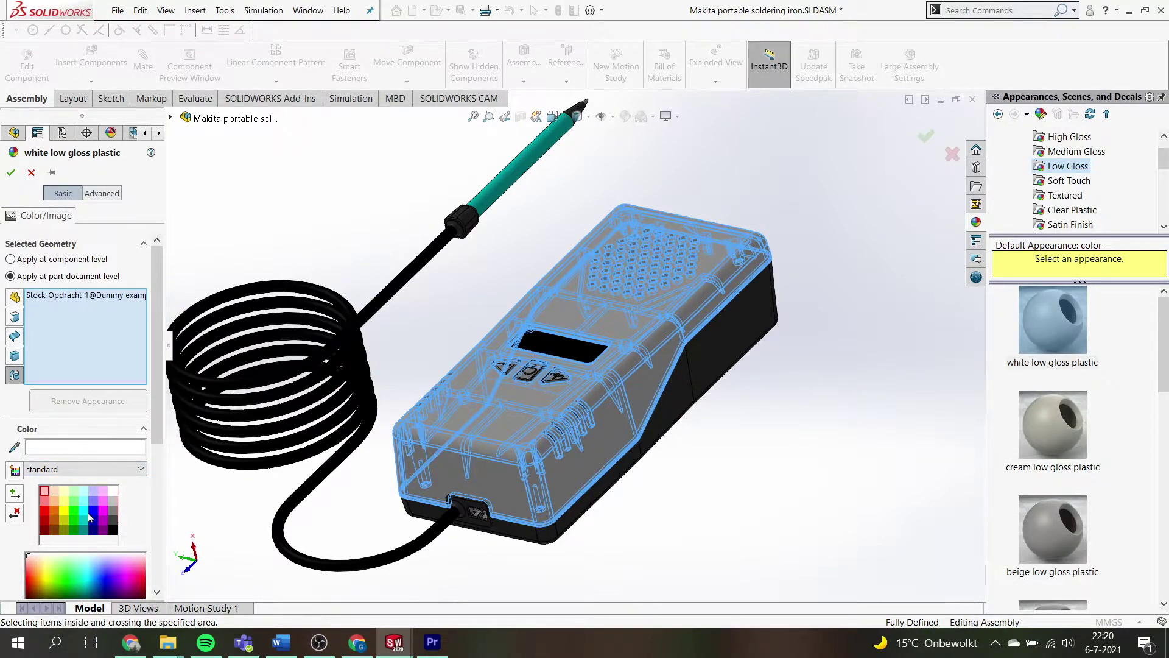
pyautogui.click(93, 510)
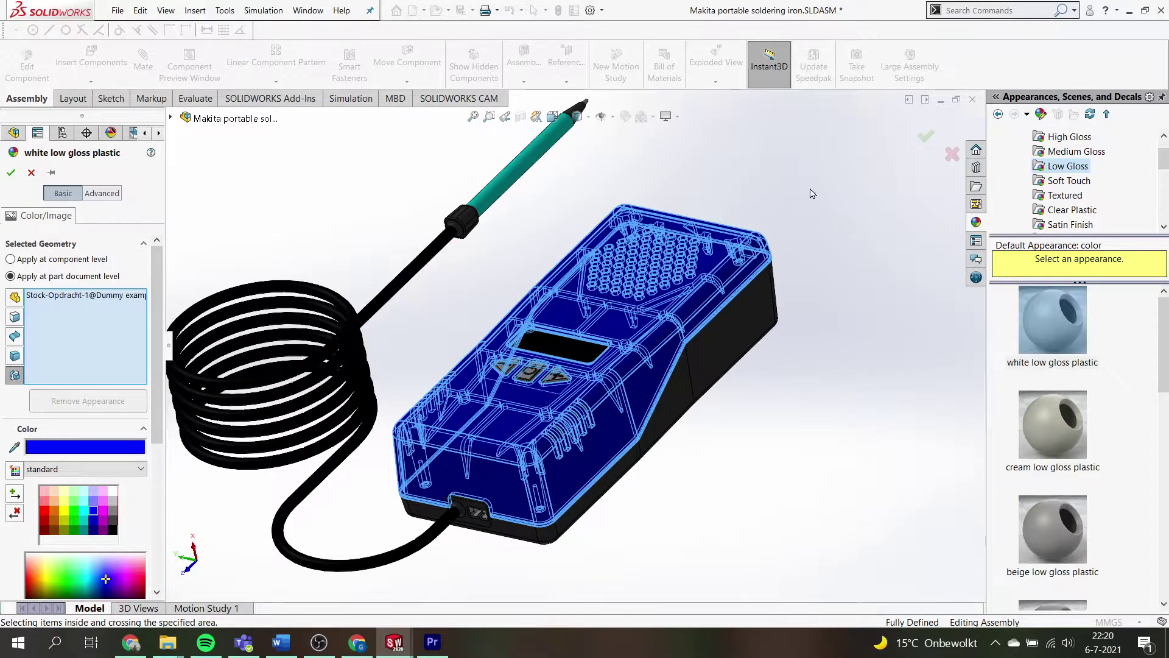
# Step: Close the appearance editor and zoom and orbit to show the whole blue-housed soldering iron
pyautogui.click(927, 137)
pyautogui.scroll(-5, 498, 382)
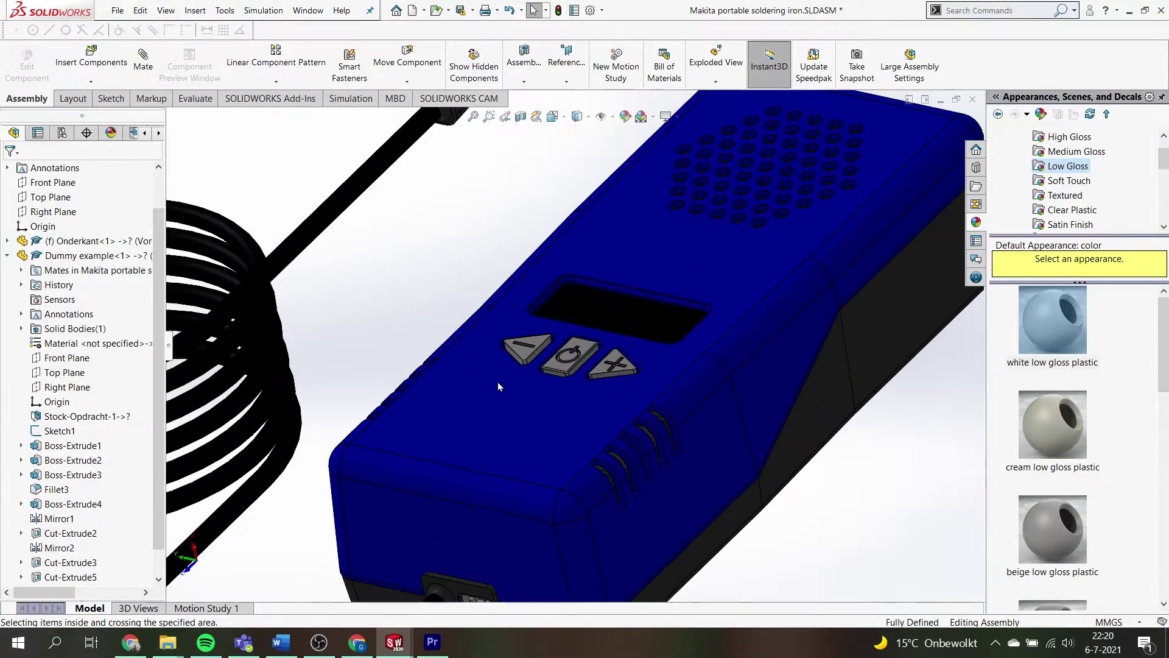
pyautogui.scroll(3, 558, 376)
pyautogui.scroll(-2, 648, 375)
pyautogui.scroll(-1, 701, 359)
pyautogui.scroll(2, 576, 368)
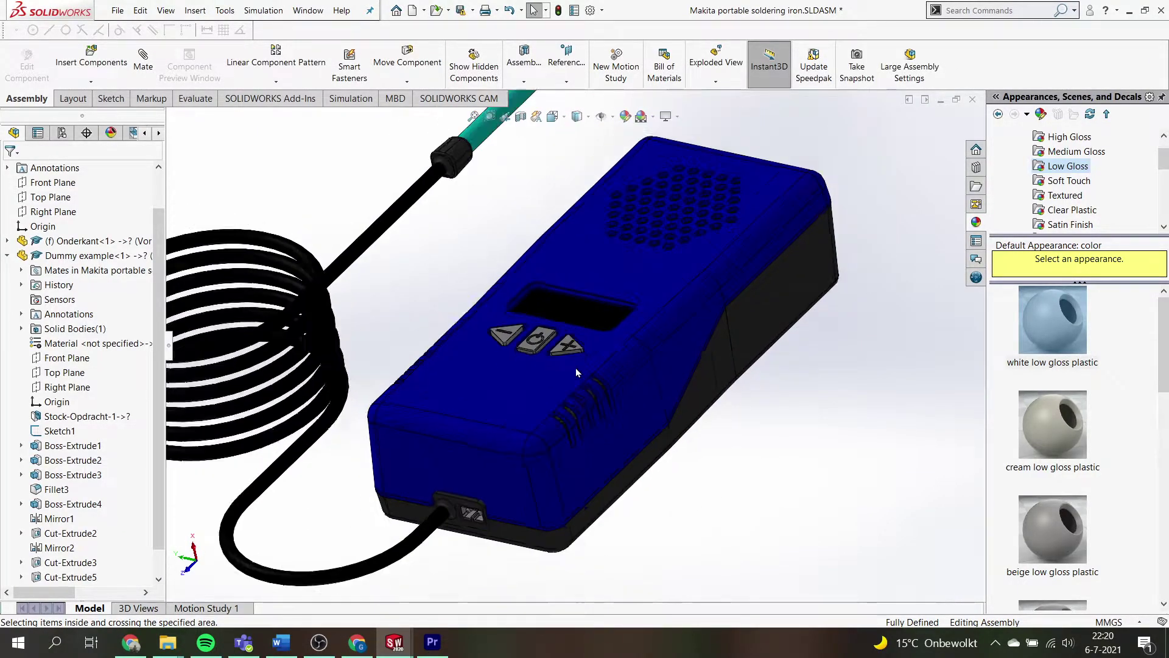
pyautogui.scroll(1, 576, 367)
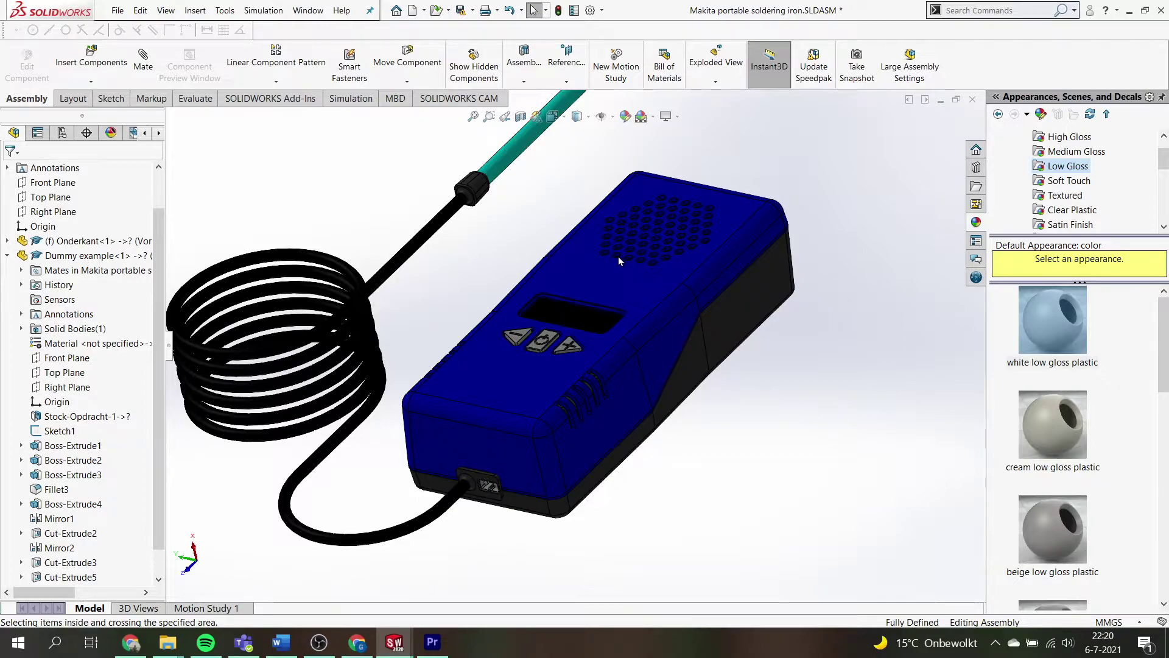
pyautogui.moveTo(707, 309); pyautogui.dragTo(547, 307, button='middle')
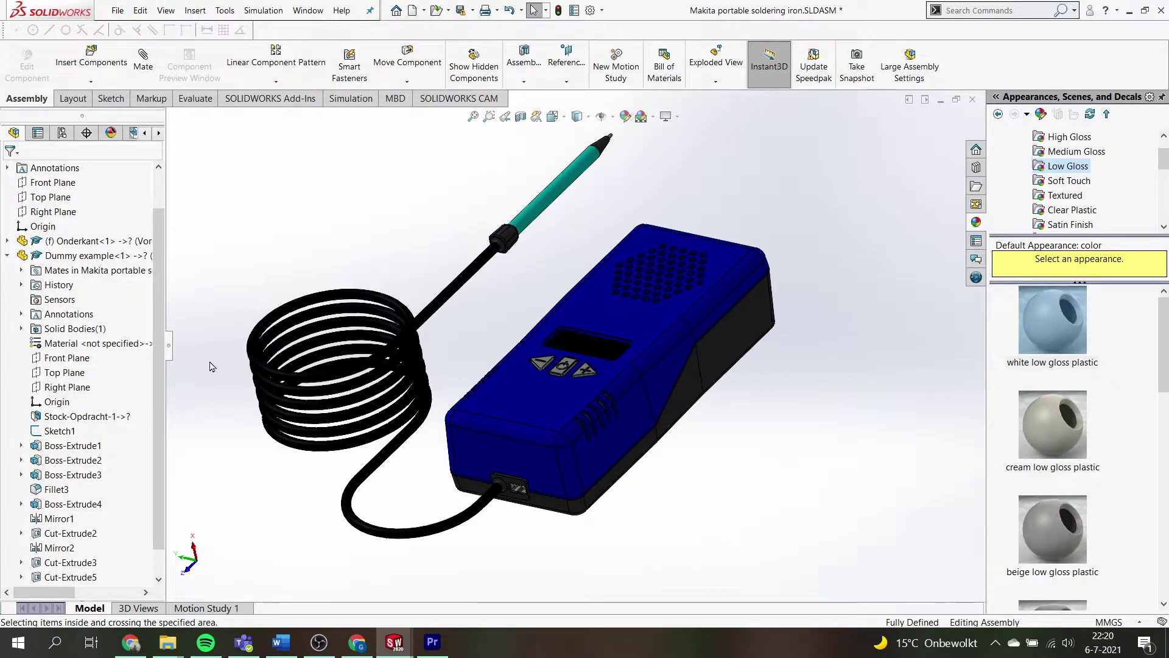
# Step: Open Metal > Aluminum, pick brushed aluminum, then reselect Stock-Opdracht-1 in the tree
pyautogui.click(70, 420)
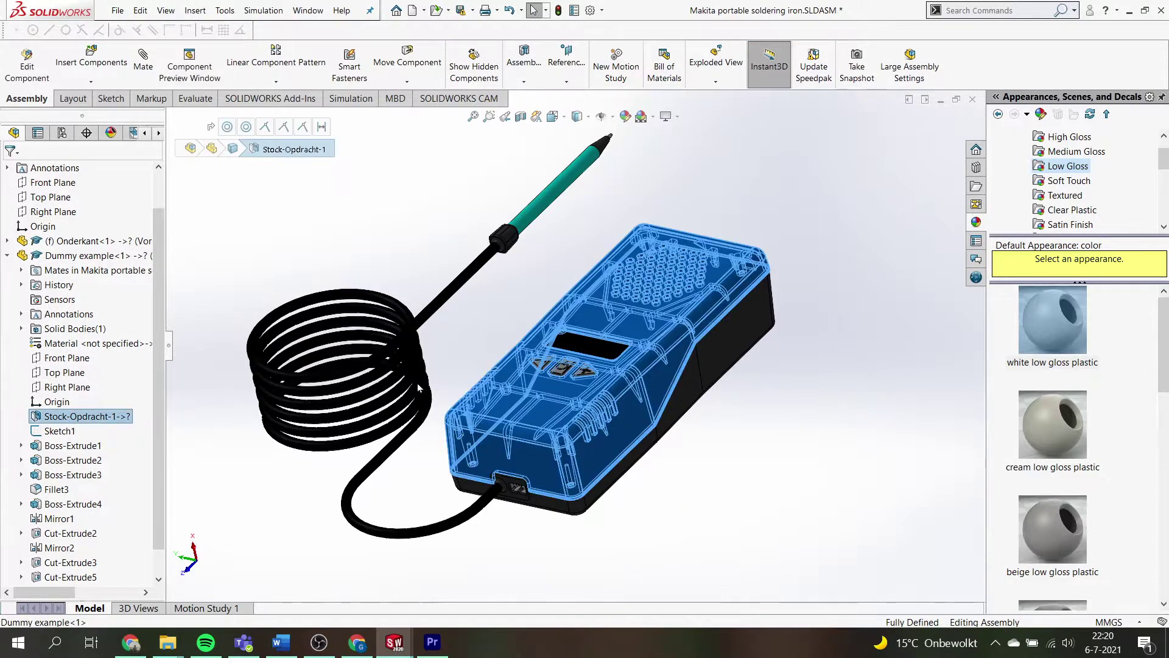
pyautogui.scroll(-1, 1038, 202)
pyautogui.scroll(2, 1037, 203)
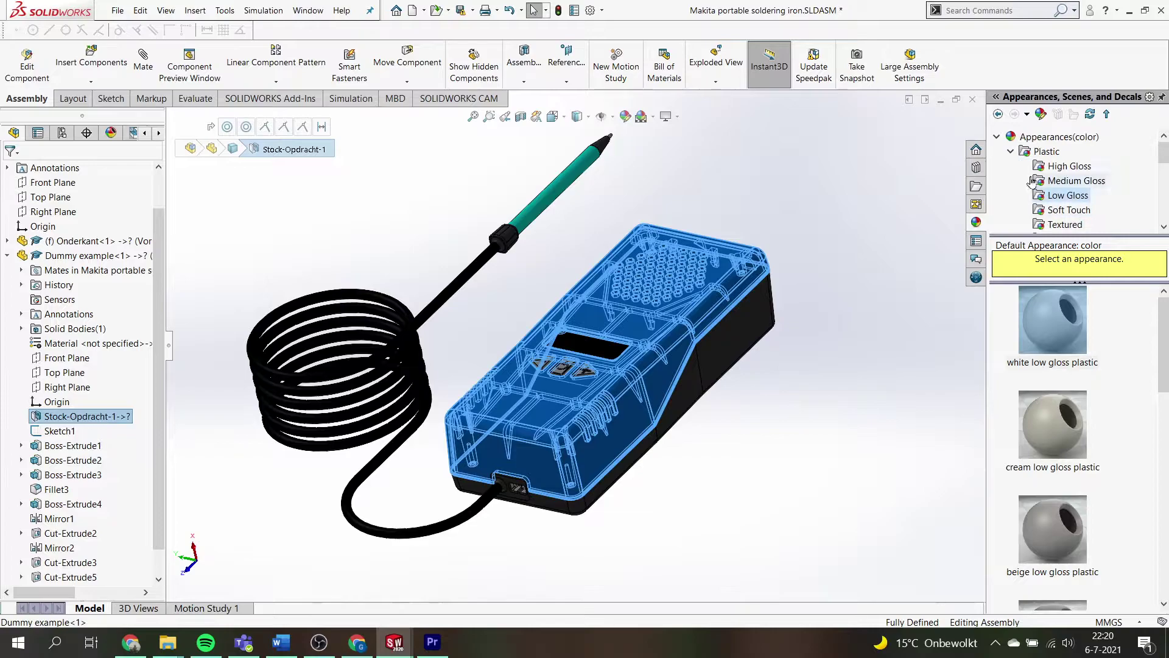
pyautogui.click(1011, 152)
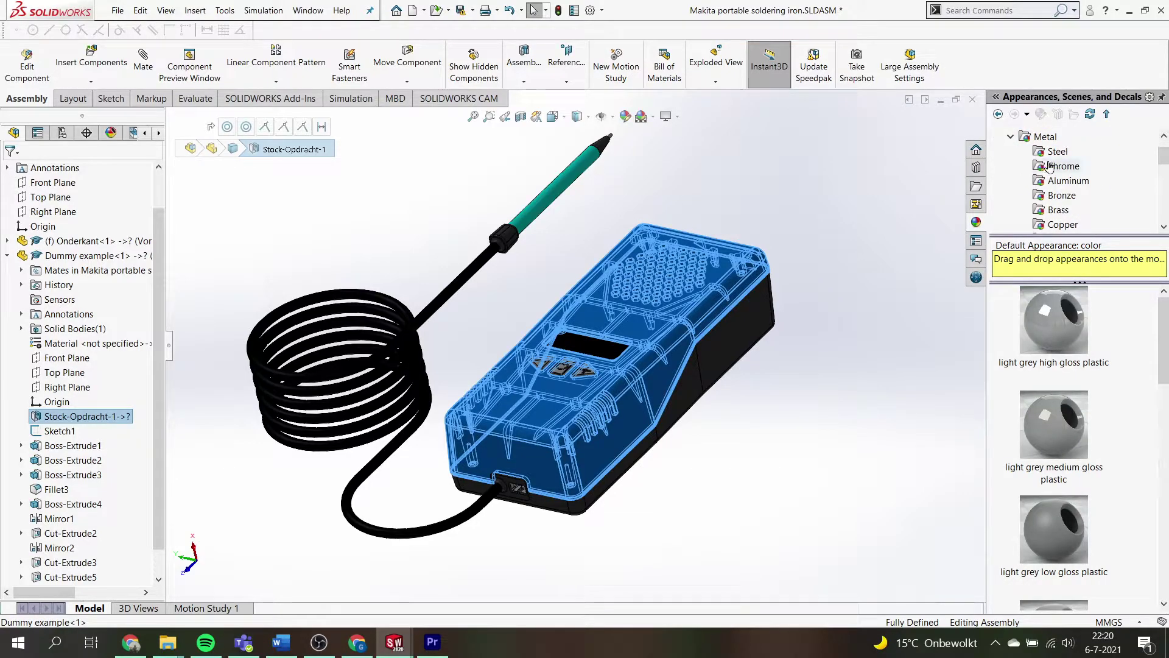
pyautogui.click(1067, 181)
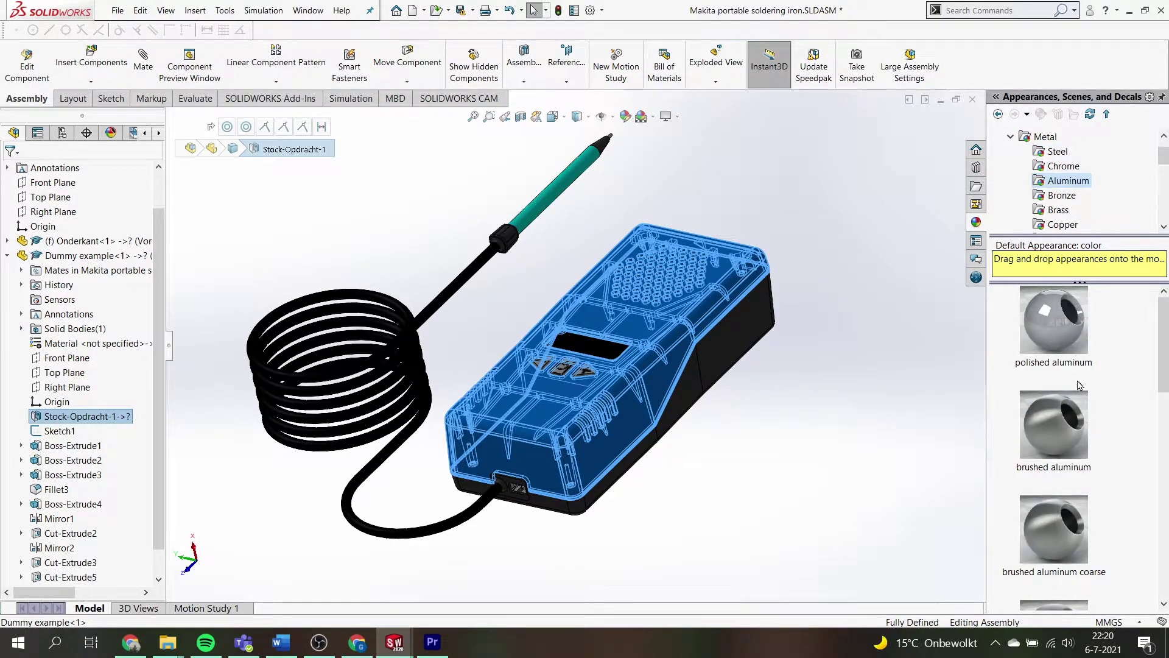
pyautogui.scroll(-1, 1079, 385)
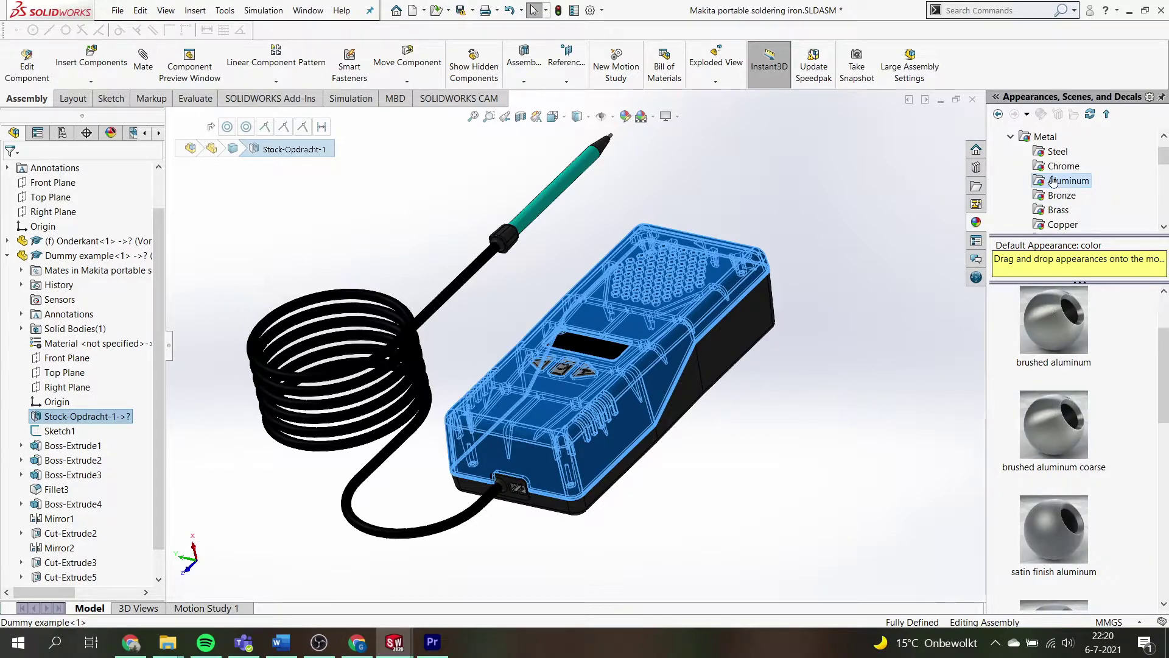
pyautogui.click(1051, 331)
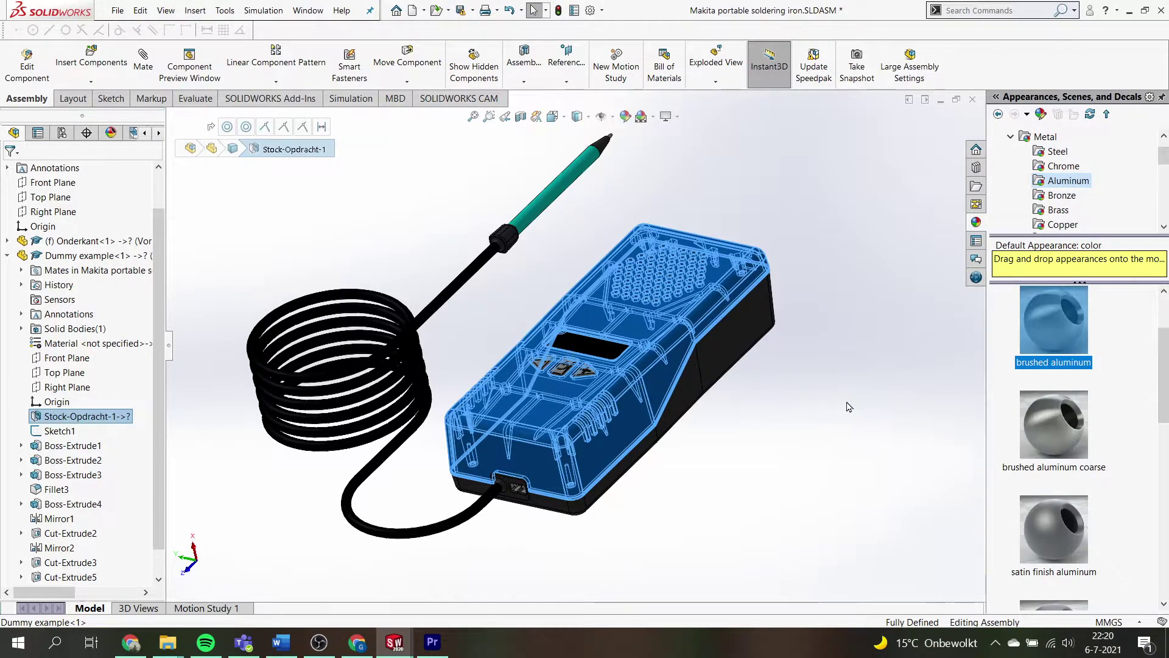
pyautogui.click(807, 403)
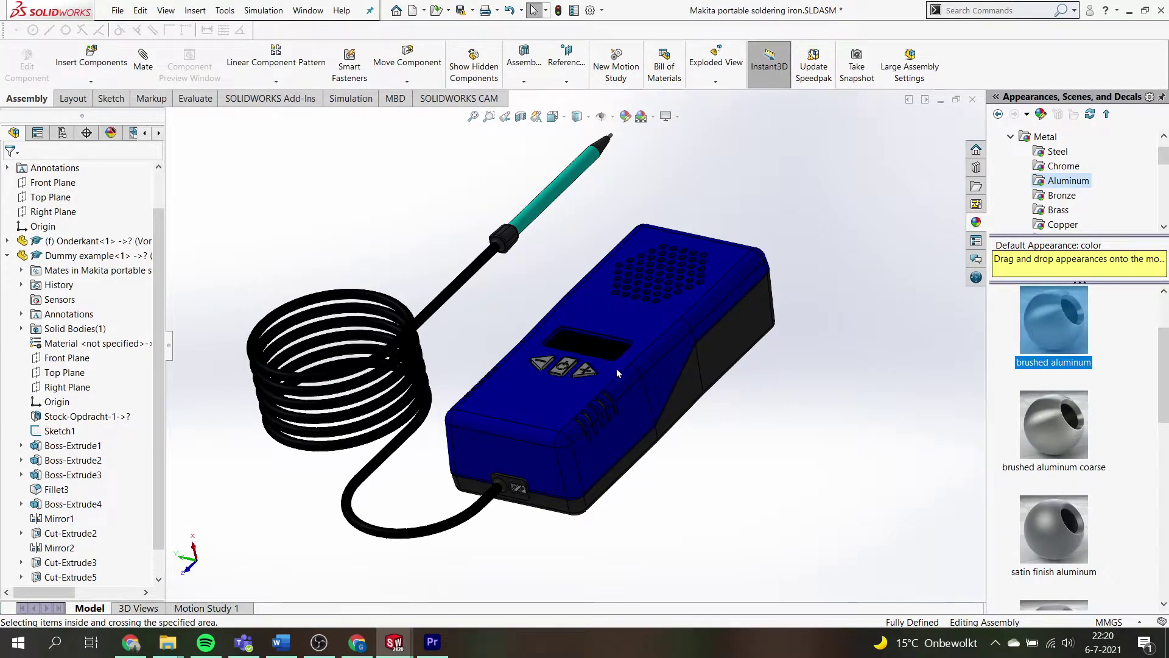
pyautogui.click(59, 419)
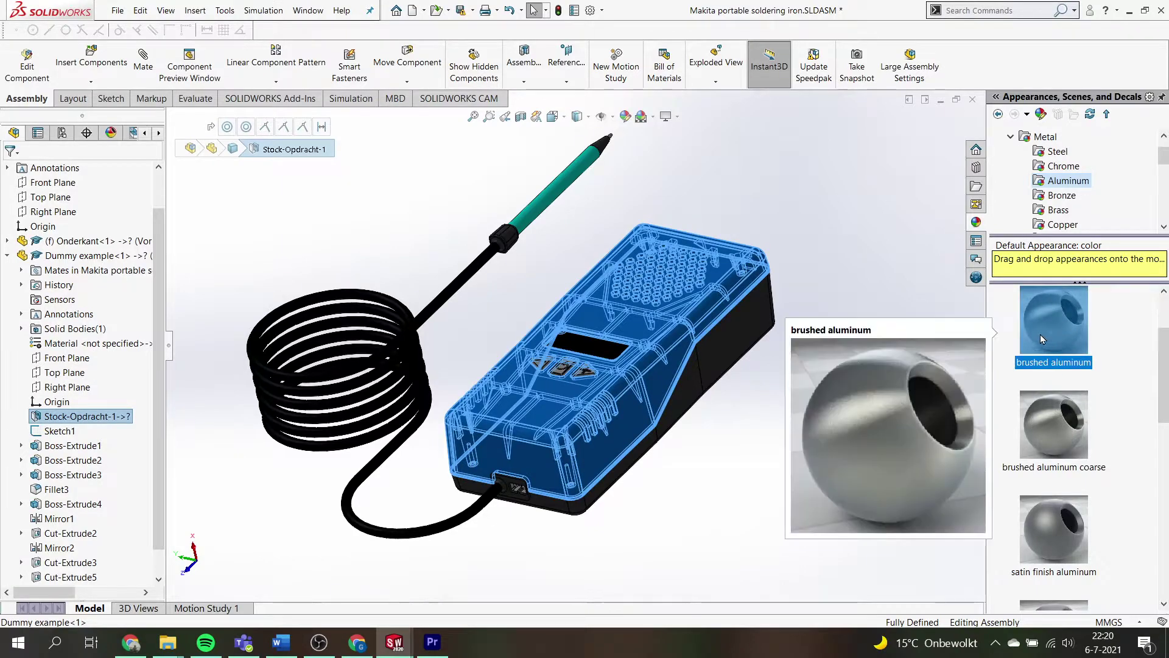
# Step: Apply a brushed aluminum appearance to the Stock-Opdracht-1 housing
pyautogui.rightClick(85, 419)
pyautogui.moveTo(151, 396)
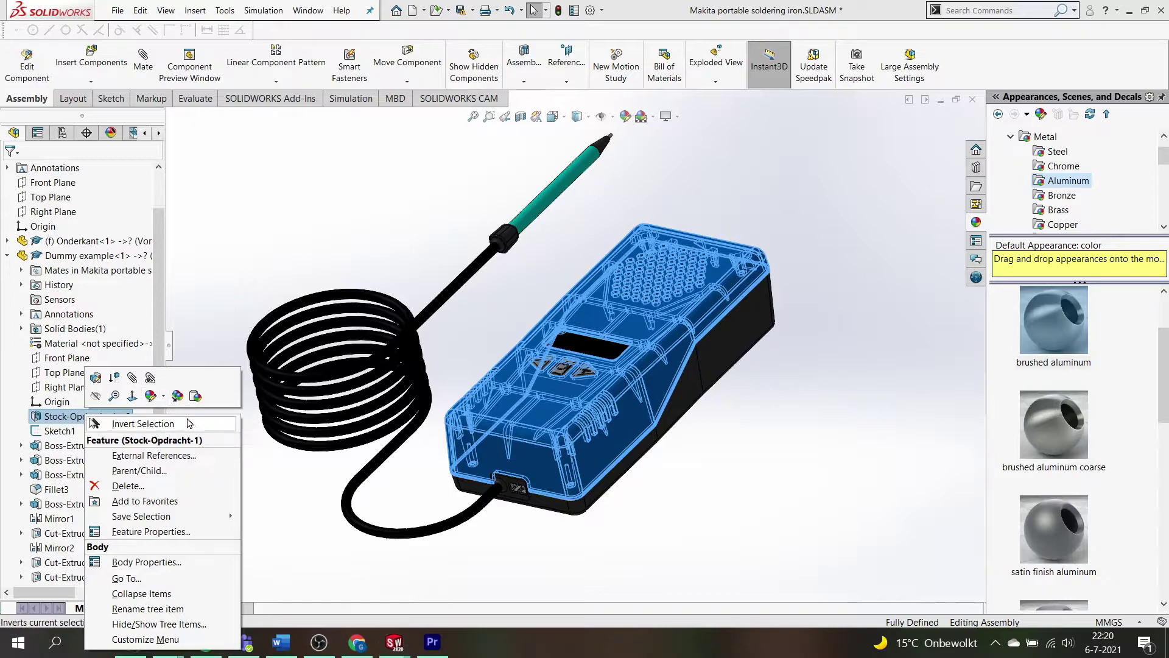
pyautogui.click(271, 430)
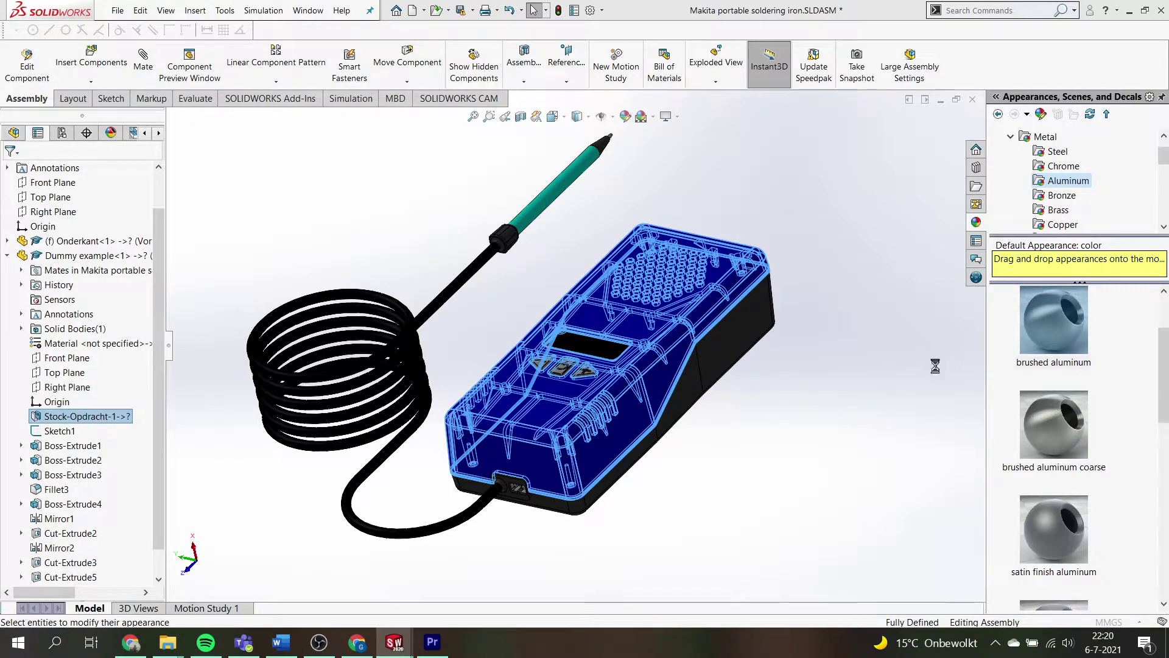
pyautogui.scroll(-1, 1072, 195)
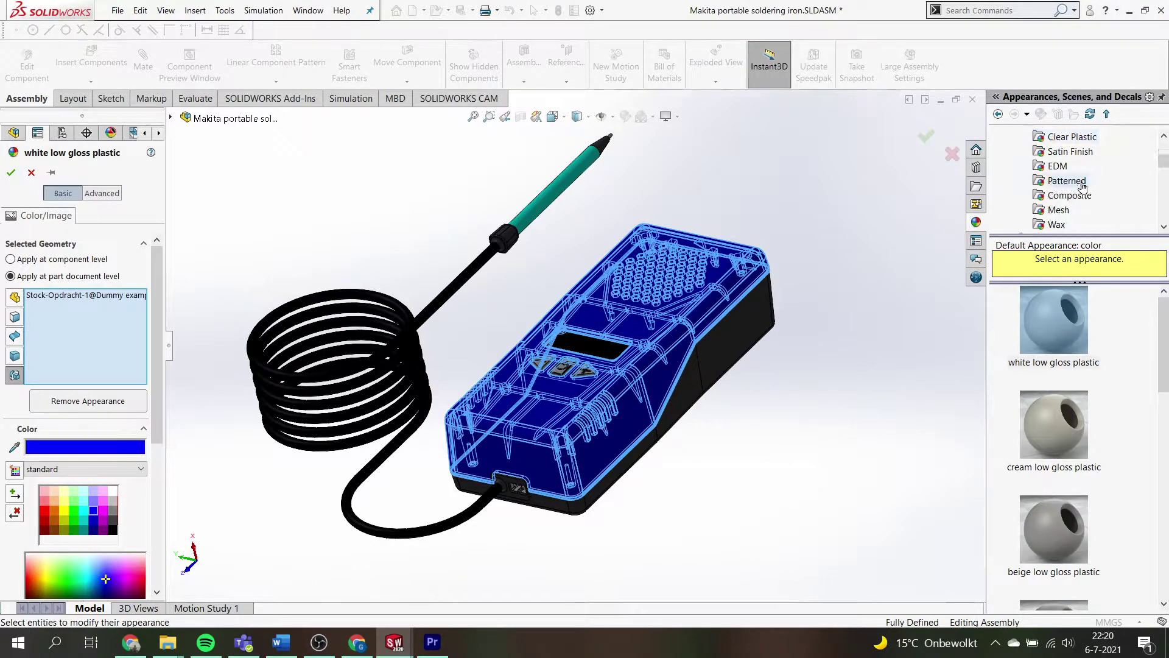
pyautogui.scroll(-2, 1072, 195)
pyautogui.click(1069, 209)
pyautogui.click(1054, 320)
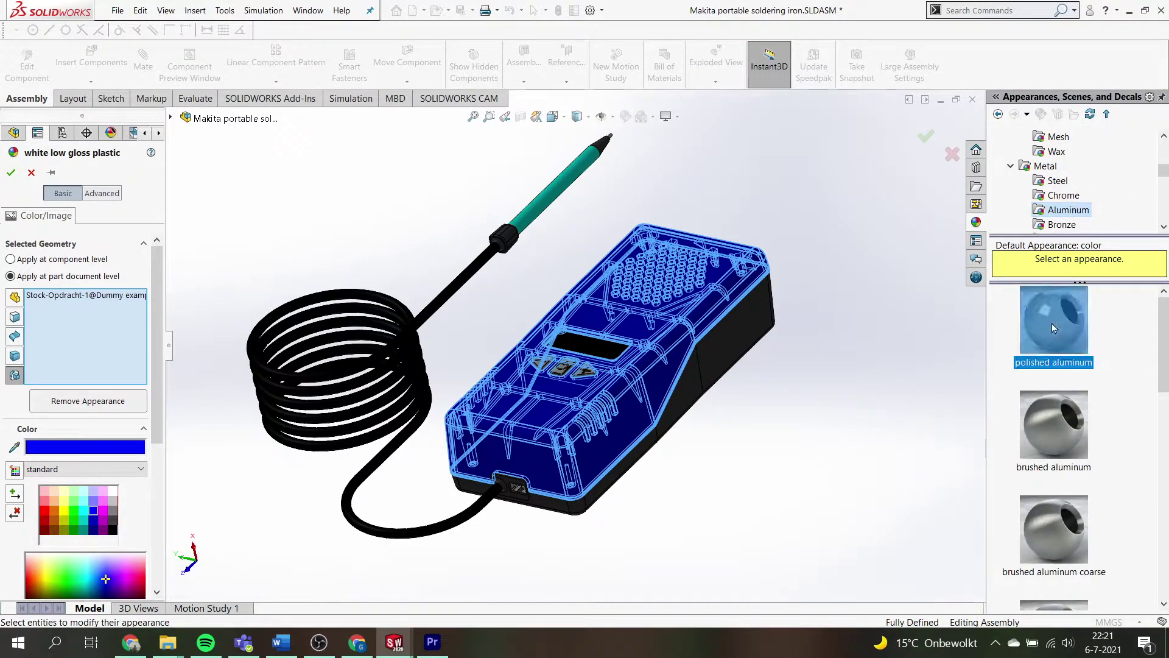
pyautogui.click(1053, 439)
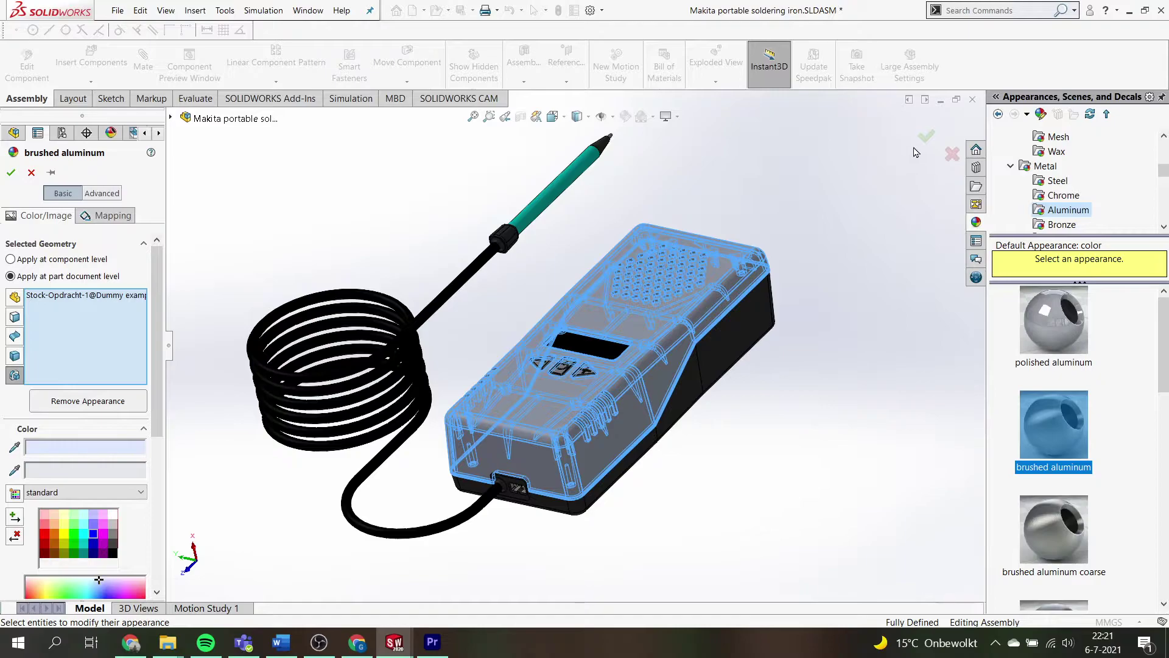
pyautogui.press('Return')
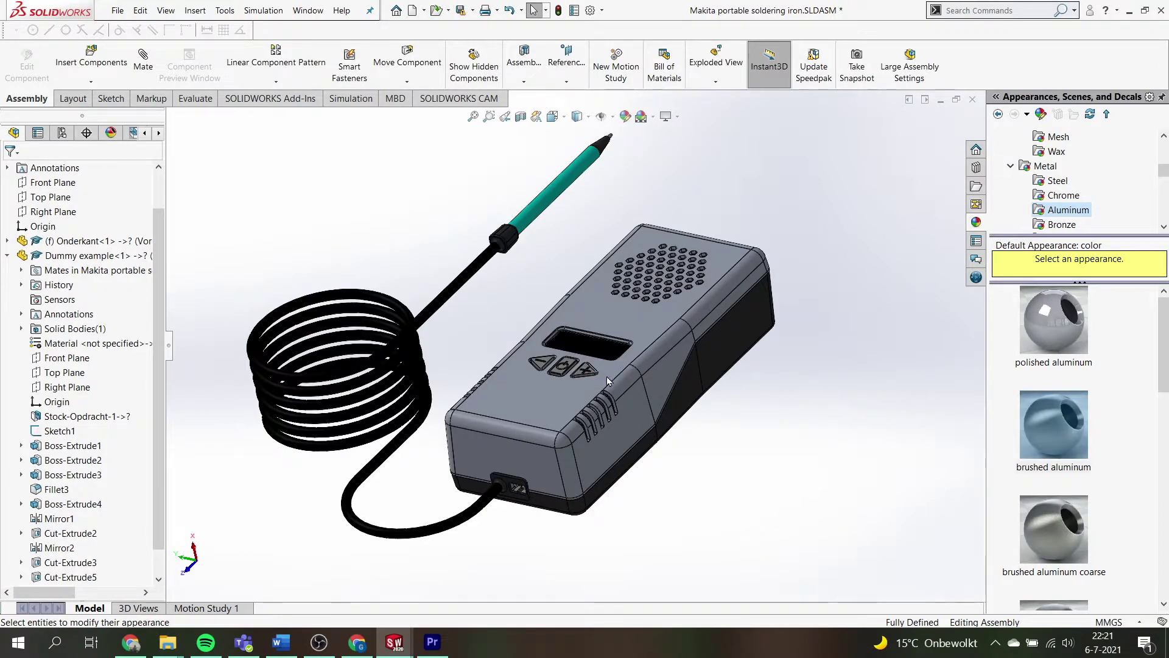
# Step: Browse Organic > Wood > Birch in the library and select unfinished birch 2d
pyautogui.scroll(-2, 1047, 194)
pyautogui.scroll(-2, 1047, 193)
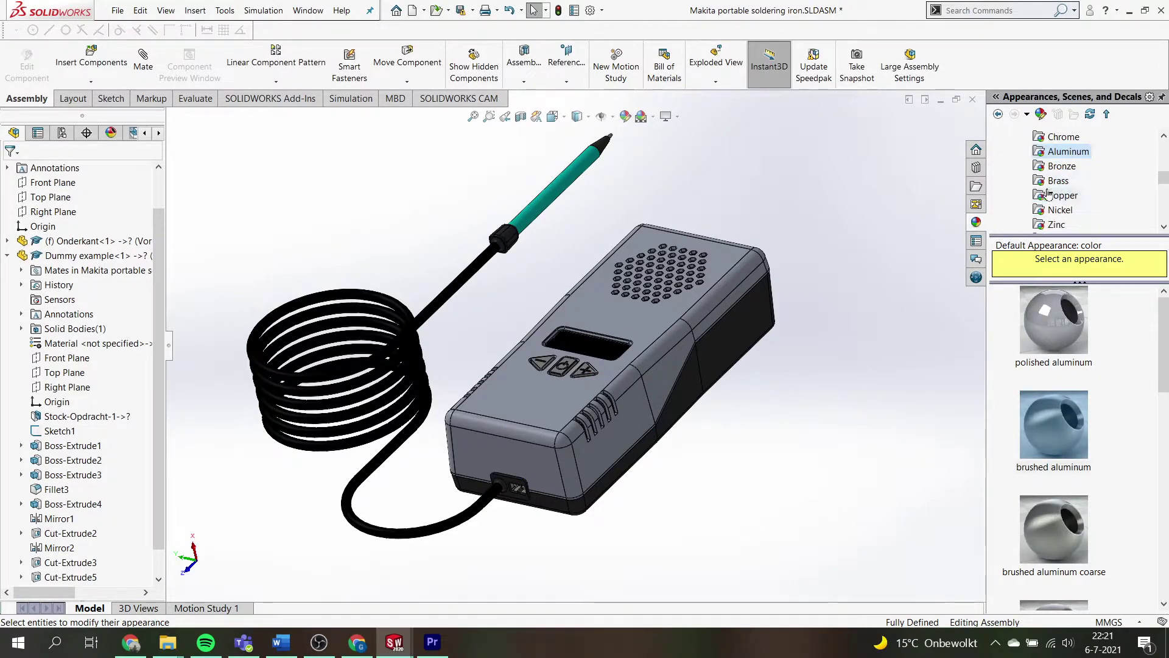
pyautogui.scroll(-2, 1047, 194)
pyautogui.scroll(-3, 1072, 186)
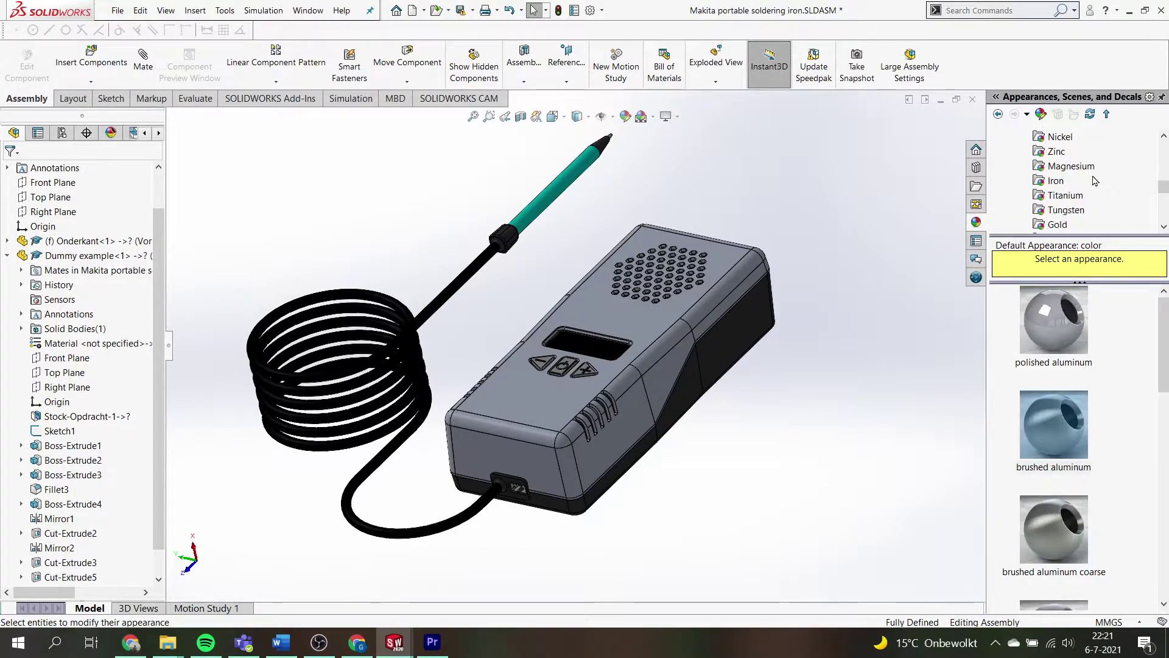
pyautogui.scroll(-2, 1095, 180)
pyautogui.scroll(-2, 1096, 174)
pyautogui.scroll(-2, 1109, 179)
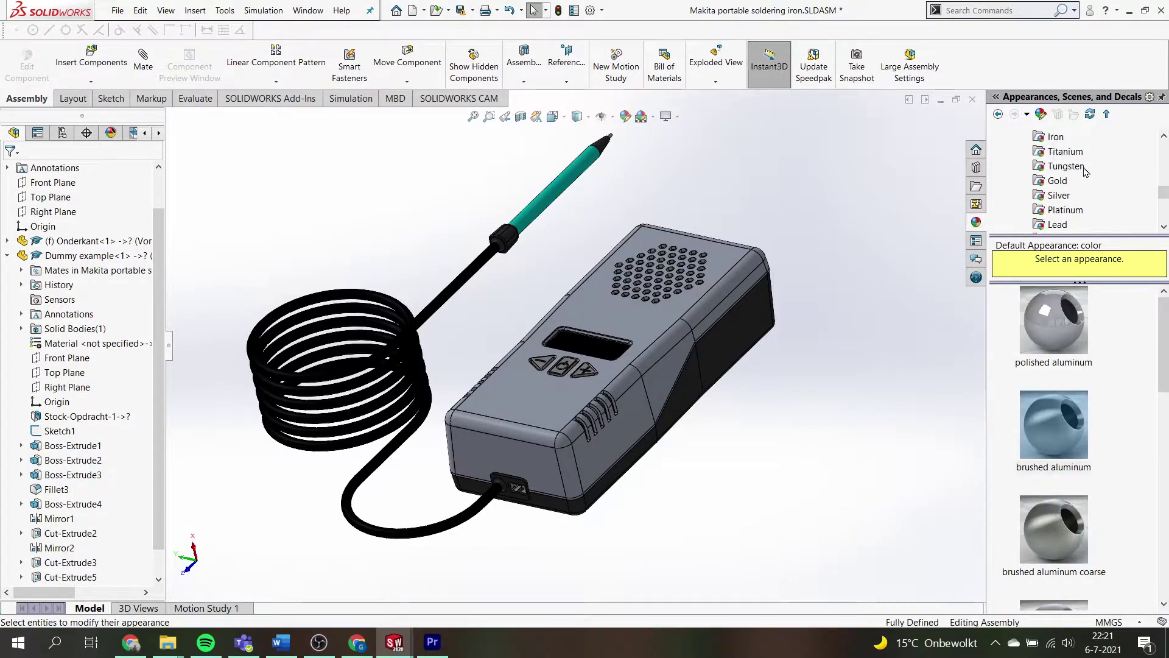
pyautogui.scroll(-3, 1121, 184)
pyautogui.scroll(-2, 1115, 189)
pyautogui.scroll(-1, 1090, 201)
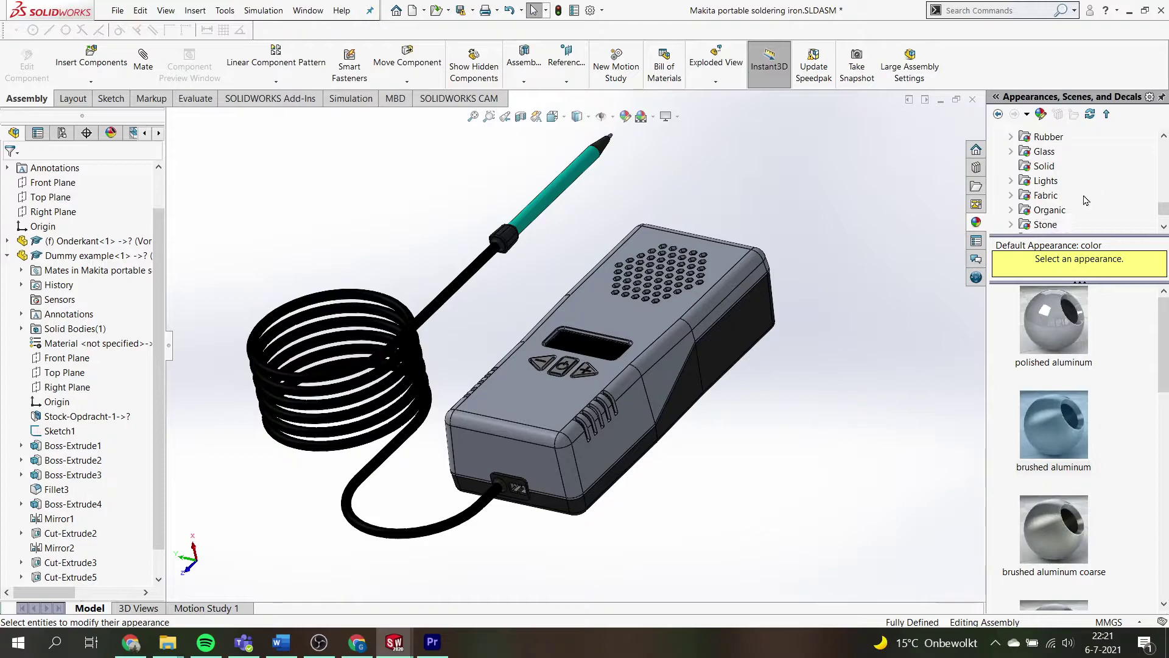
pyautogui.doubleClick(1063, 210)
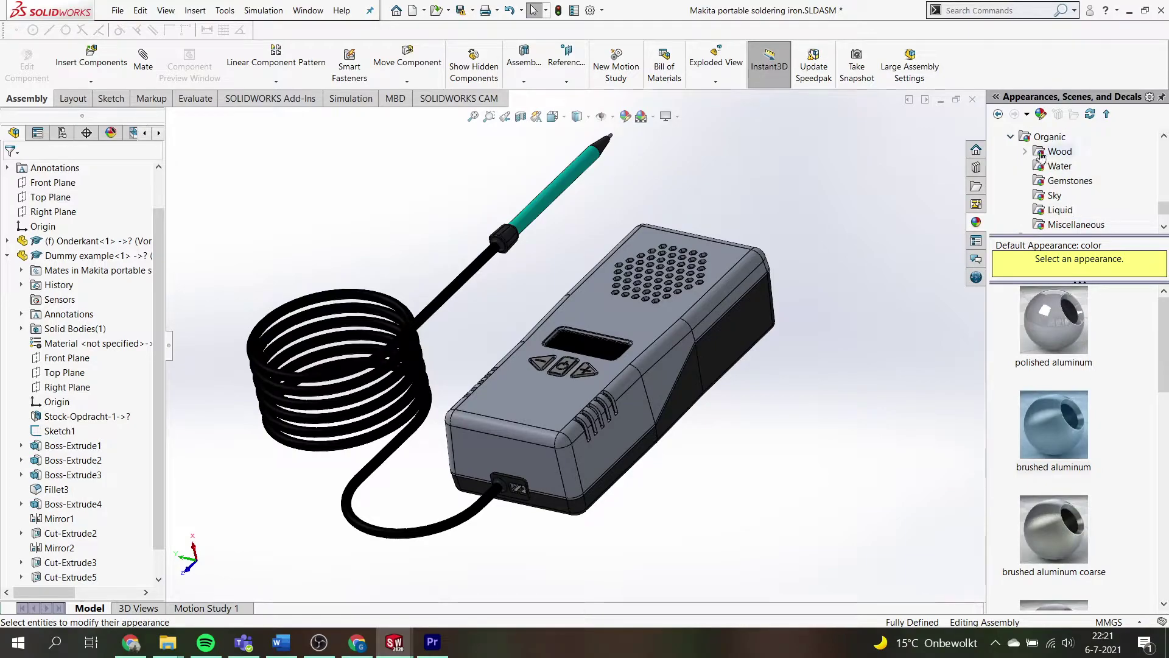
pyautogui.click(1026, 152)
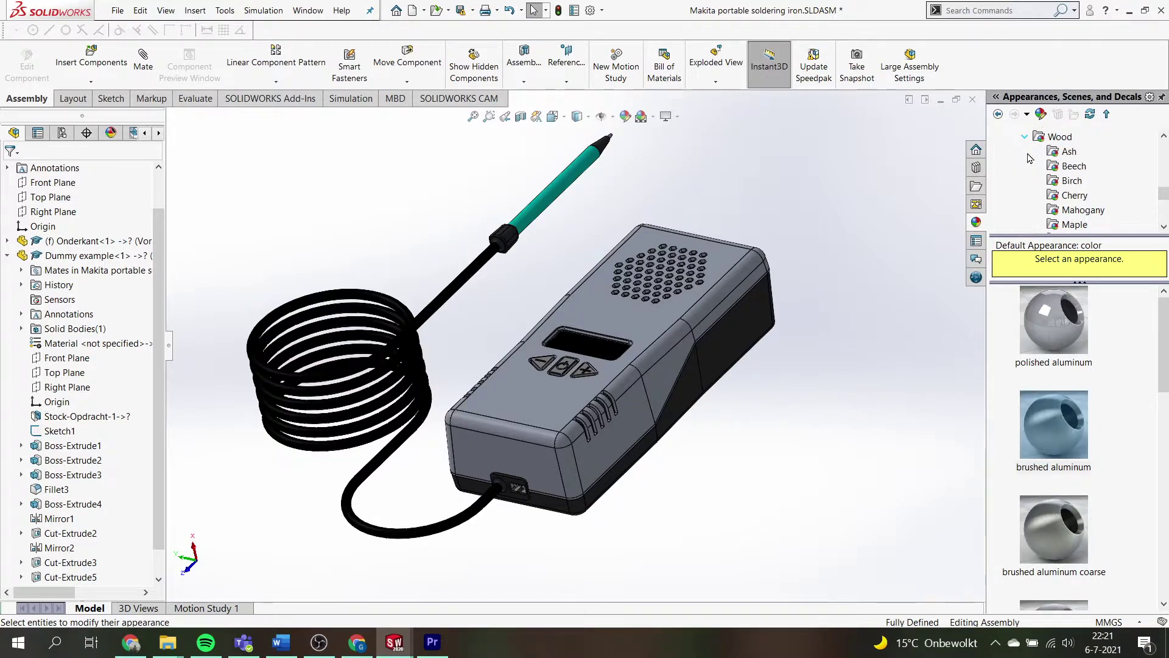
pyautogui.click(1070, 182)
pyautogui.scroll(-2, 1078, 365)
pyautogui.scroll(-2, 1068, 430)
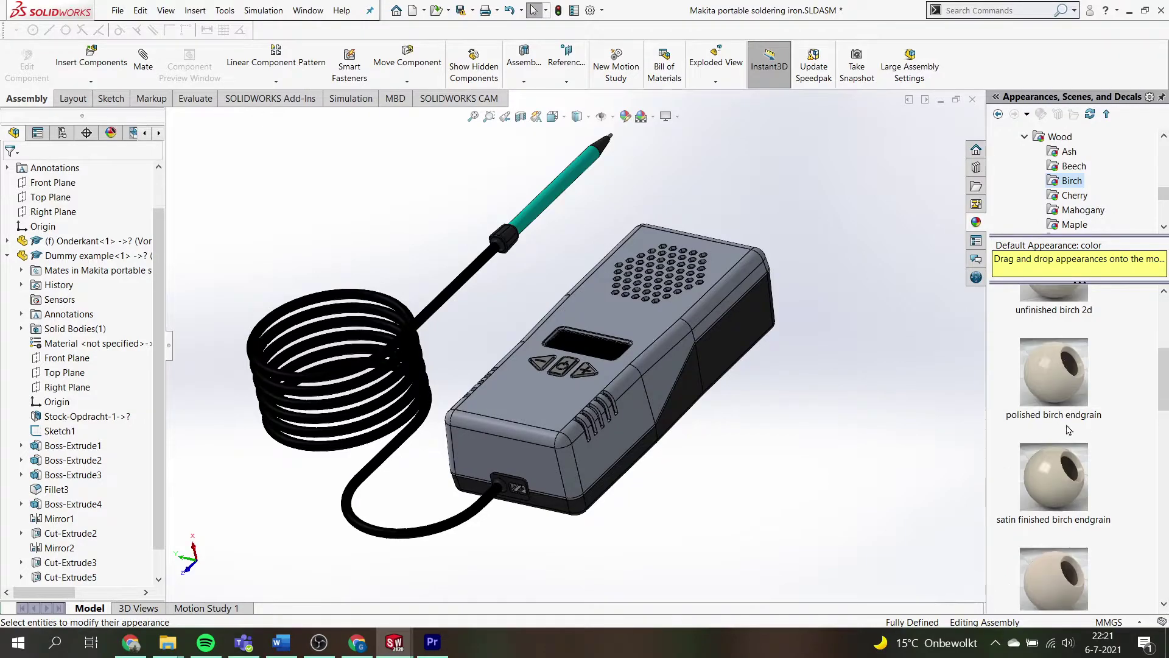
pyautogui.scroll(1, 1068, 429)
pyautogui.click(1058, 392)
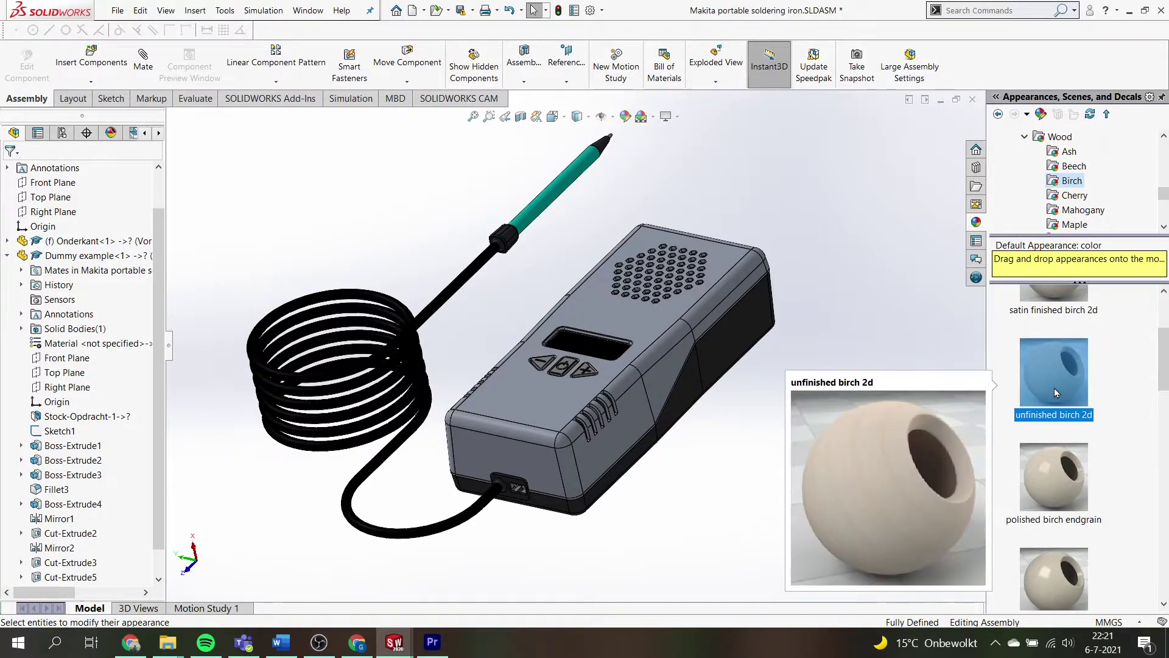
# Step: Resume editing the housing's appearance and scroll the library down to the organic finishes
pyautogui.rightClick(133, 416)
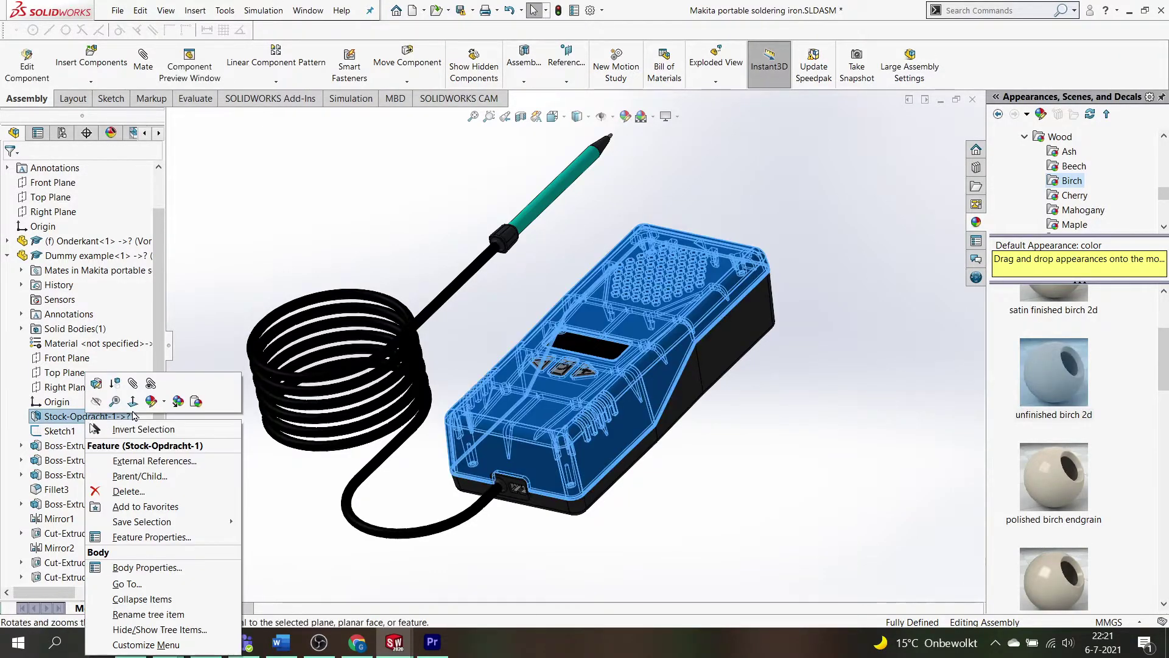
pyautogui.click(249, 442)
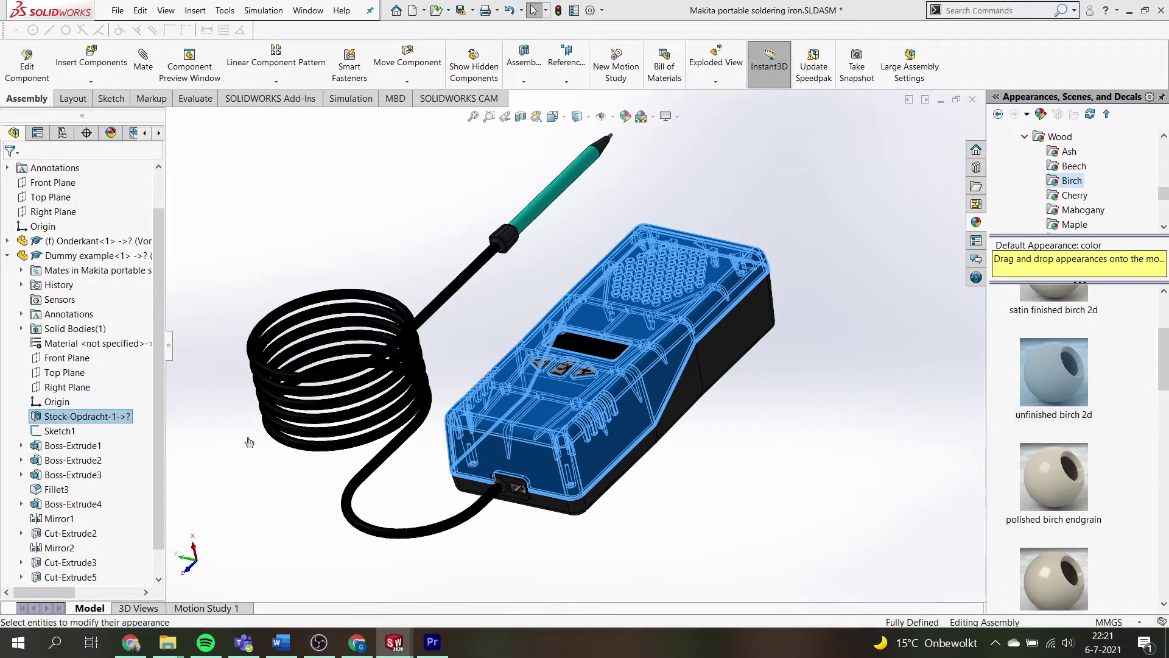
pyautogui.click(1061, 167)
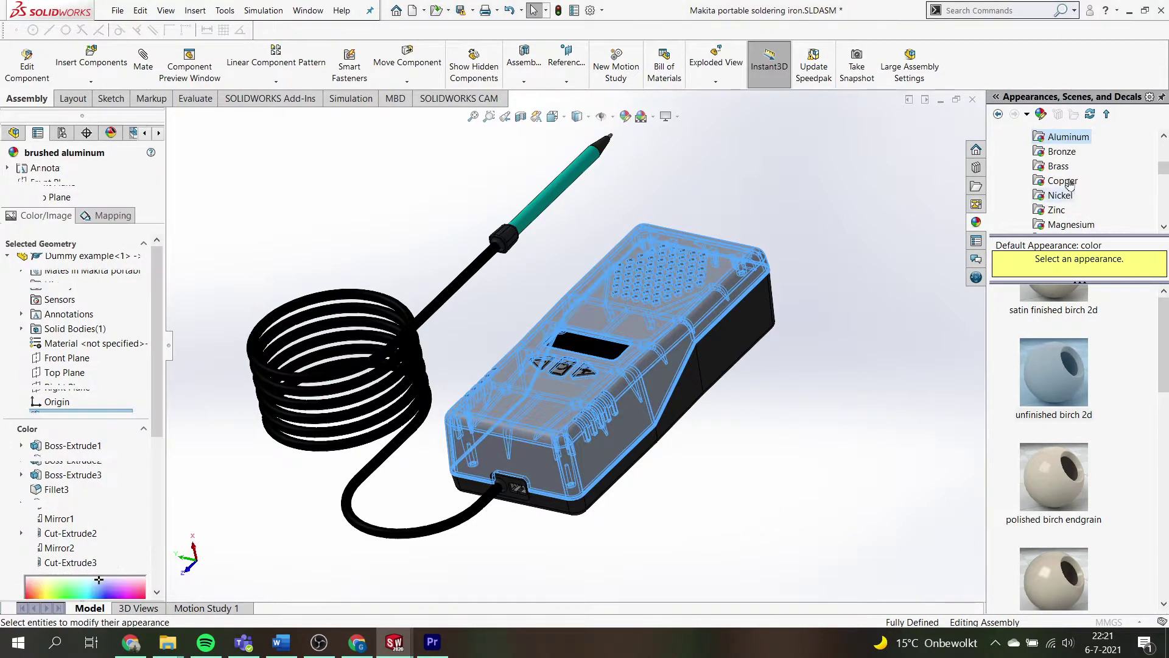
pyautogui.scroll(-1, 1063, 182)
pyautogui.scroll(-1, 1072, 195)
pyautogui.scroll(-1, 1084, 204)
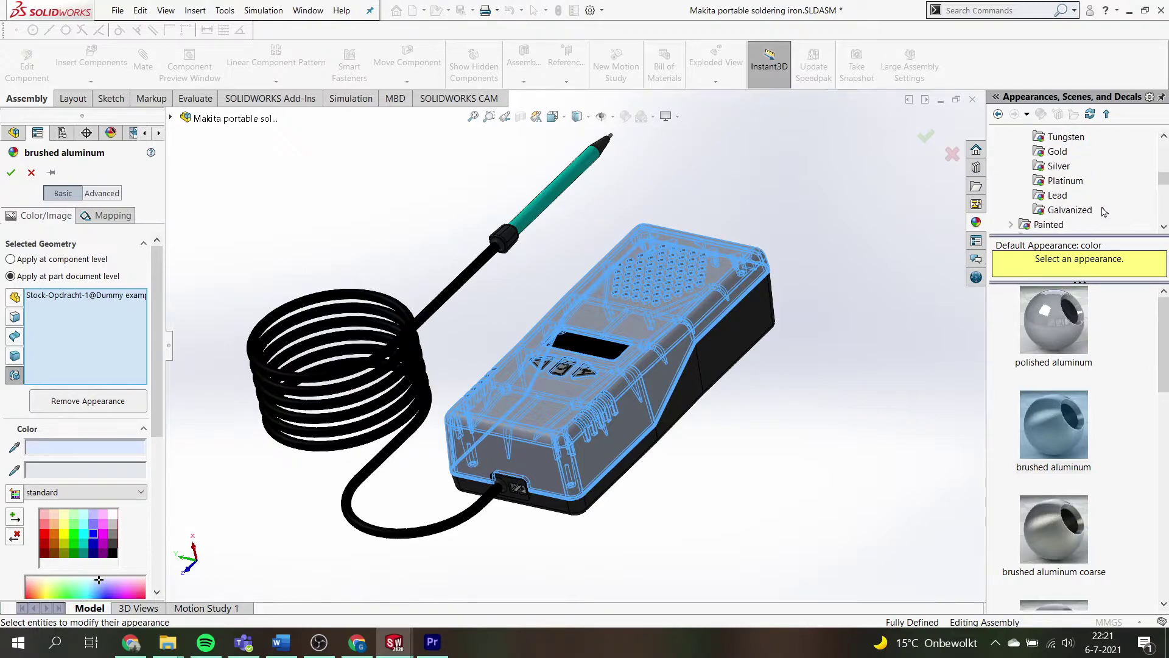
pyautogui.scroll(-1, 1094, 209)
pyautogui.scroll(-2, 1090, 207)
# Step: Apply unfinished birch endgrain from Wood > Birch to the housing
pyautogui.click(1025, 224)
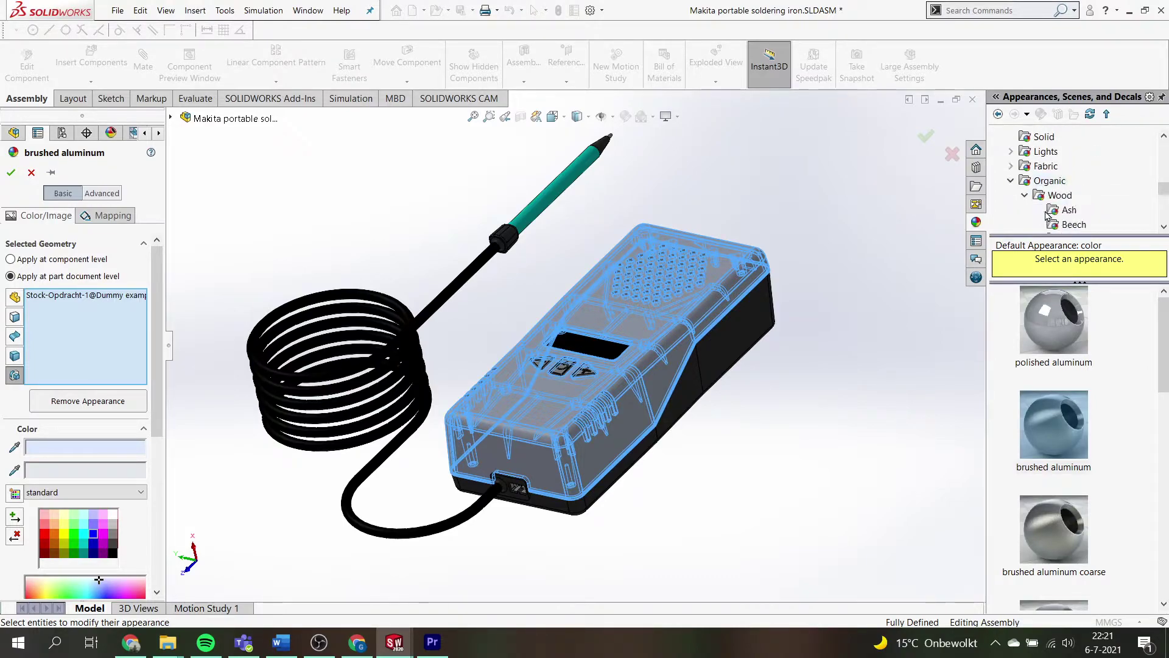
pyautogui.click(1075, 213)
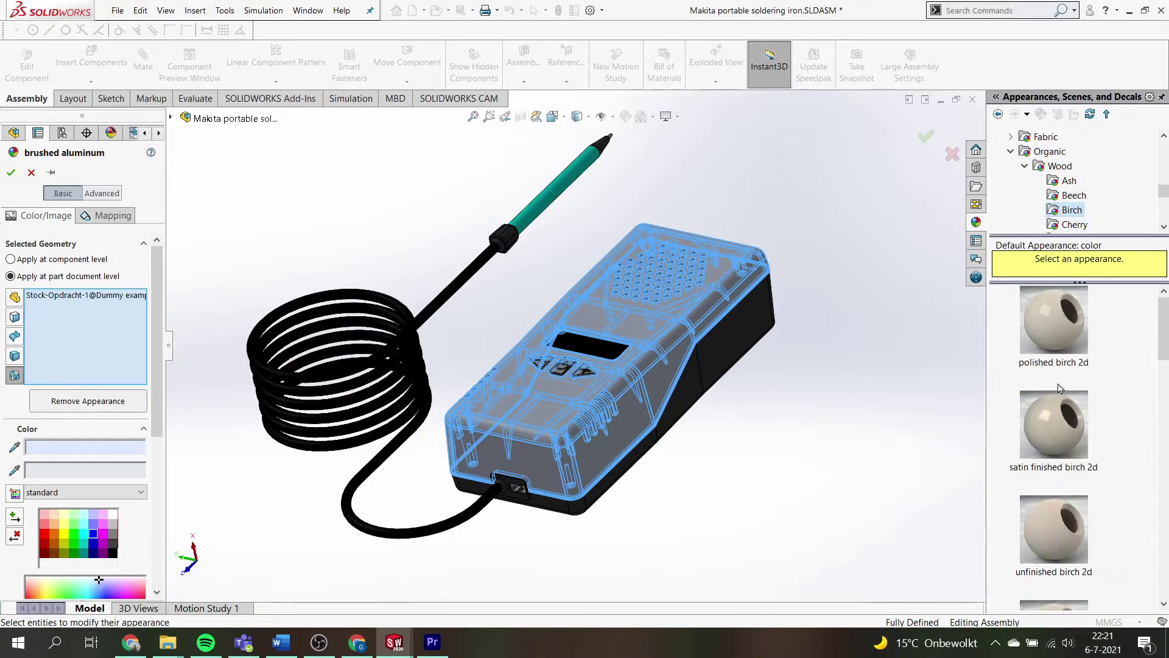
pyautogui.scroll(-2, 1061, 389)
pyautogui.scroll(-1, 1055, 377)
pyautogui.scroll(-1, 1056, 376)
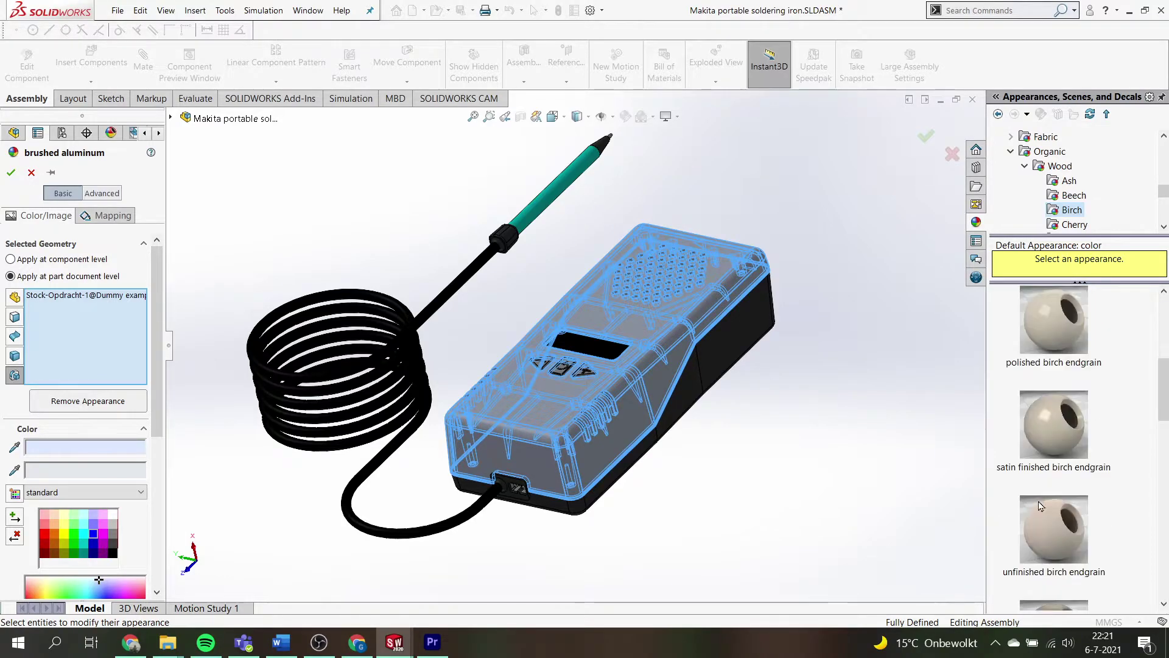
pyautogui.click(1052, 530)
# Step: Confirm the birch appearance and zoom in and out on the wood-finished housing
pyautogui.click(926, 132)
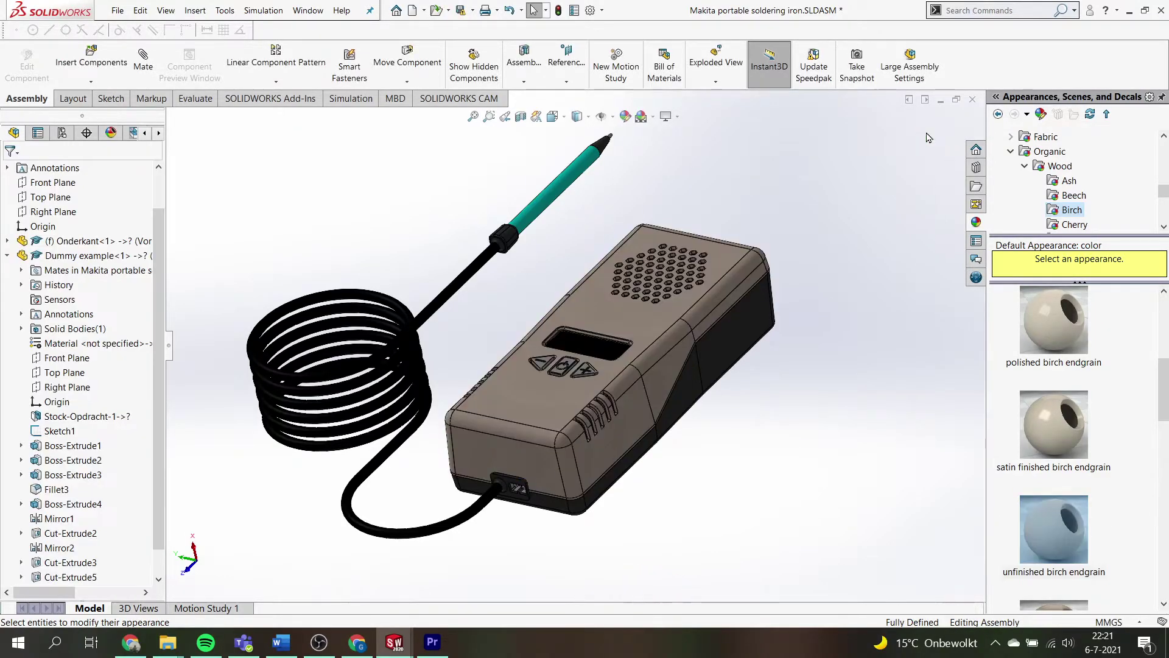
pyautogui.scroll(-5, 478, 487)
pyautogui.scroll(-1, 481, 487)
pyautogui.scroll(2, 509, 484)
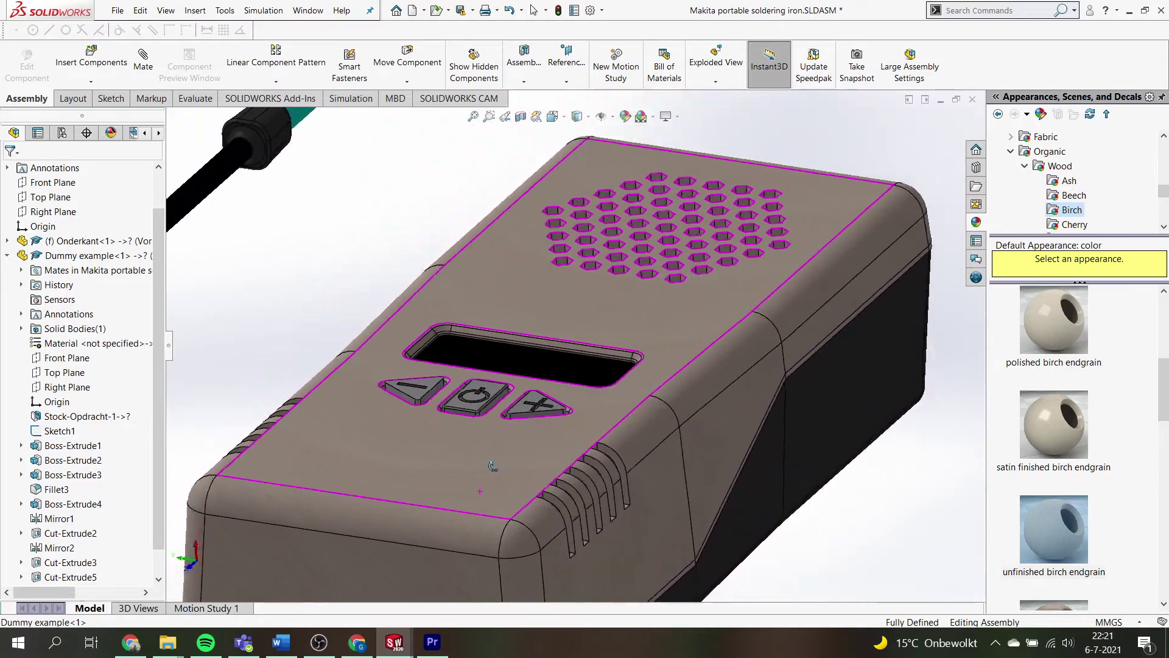
pyautogui.scroll(2, 549, 432)
pyautogui.scroll(2, 459, 393)
pyautogui.scroll(-1, 463, 387)
pyautogui.scroll(2, 547, 405)
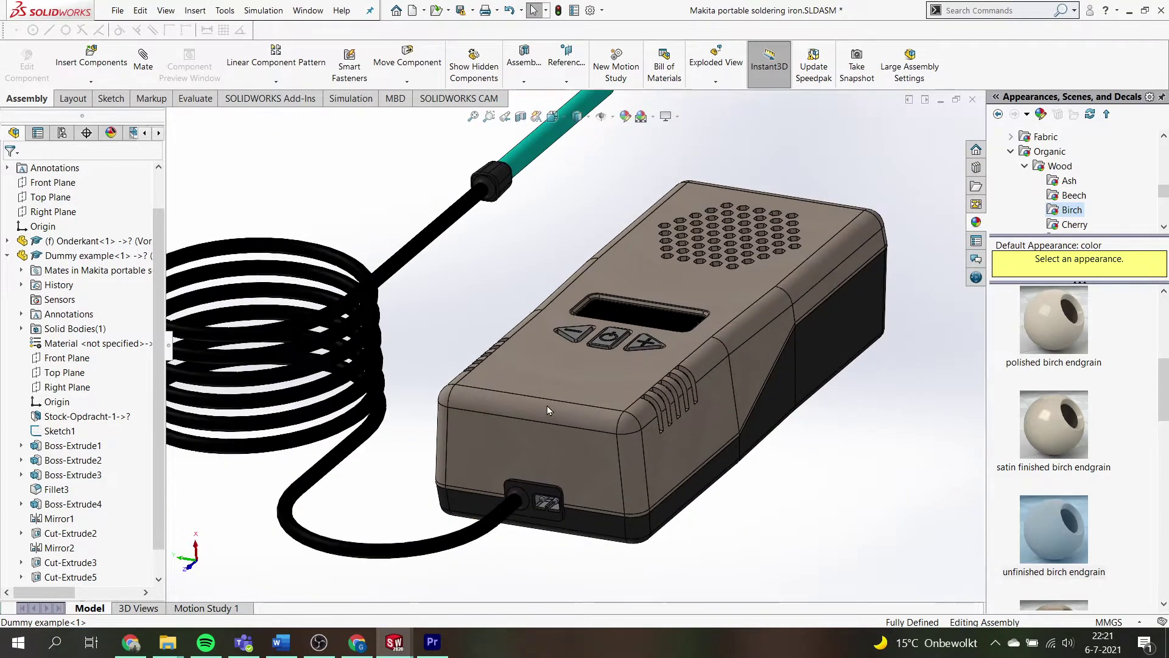
pyautogui.scroll(2, 608, 355)
pyautogui.scroll(2, 605, 350)
pyautogui.scroll(1, 601, 346)
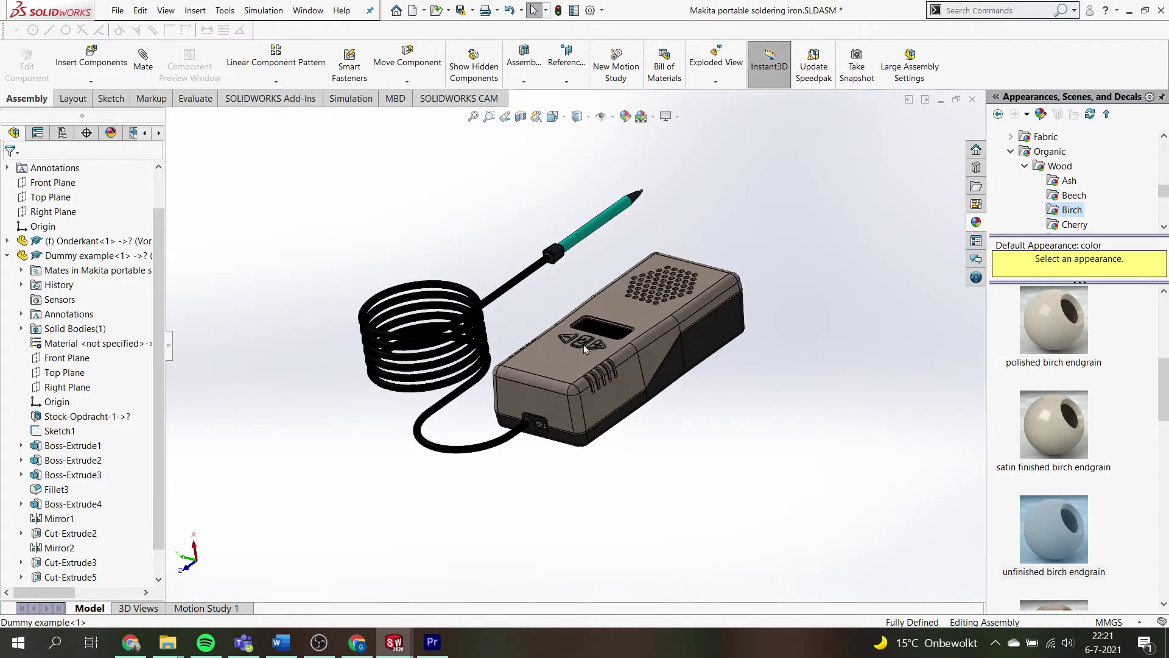
pyautogui.scroll(-2, 572, 305)
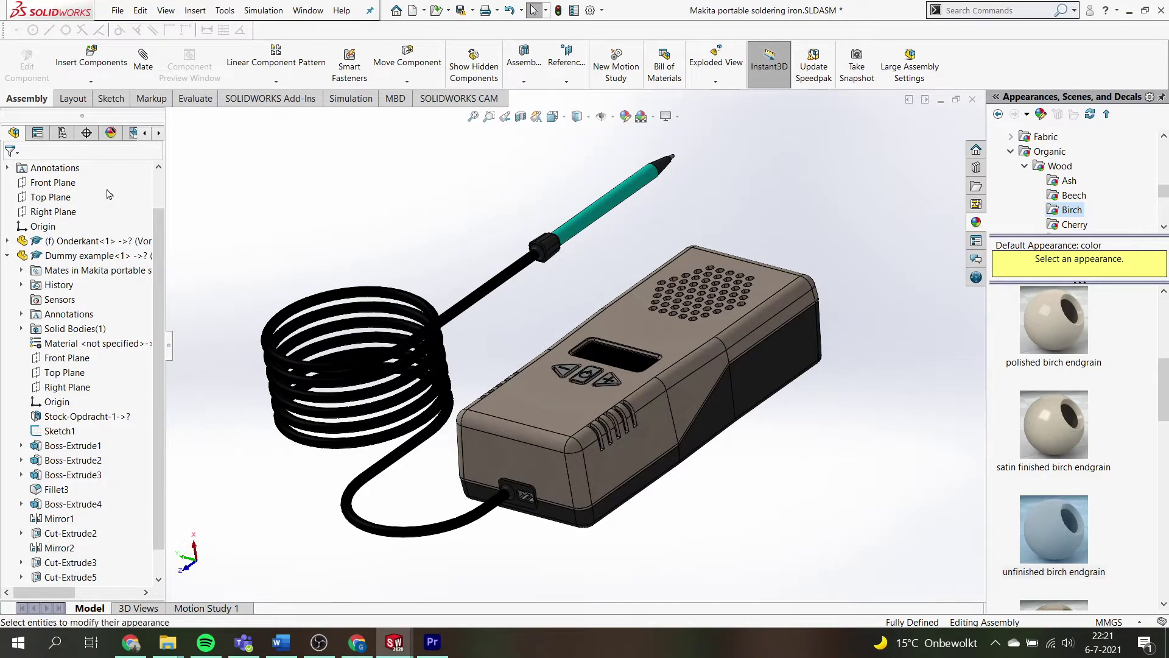
pyautogui.scroll(1, 336, 267)
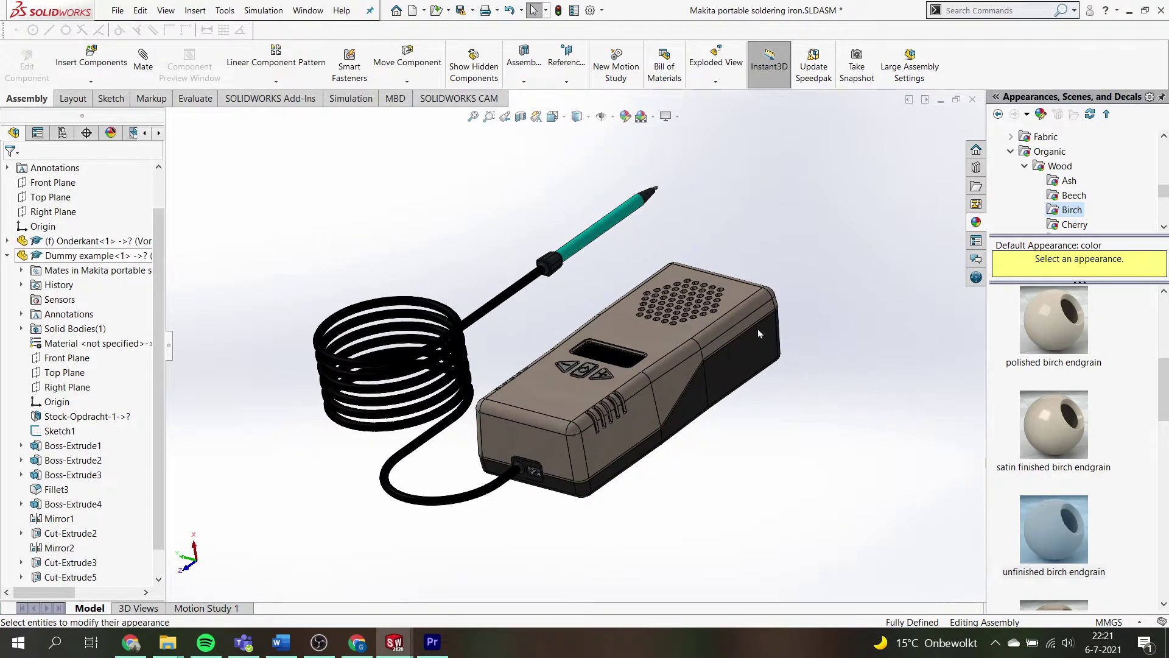
# Step: Collapse the Appearances task pane and re-expand Dummy example in the FeatureManager tree
pyautogui.click(996, 96)
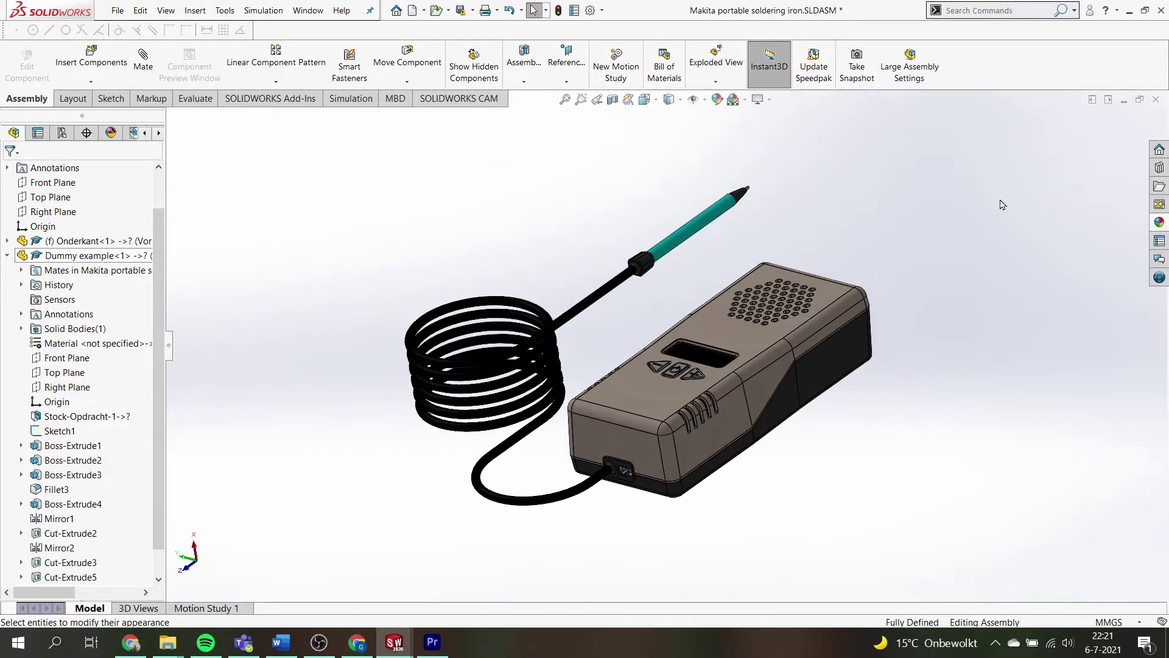
pyautogui.scroll(1, 25, 292)
pyautogui.click(7, 299)
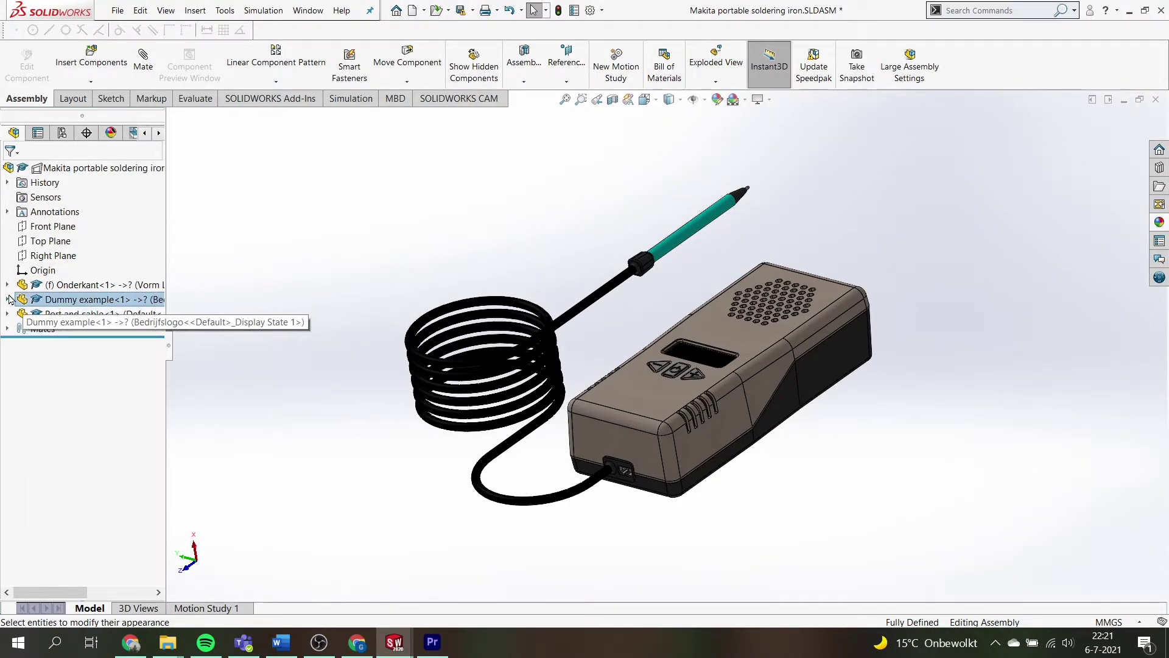
pyautogui.scroll(-2, 512, 347)
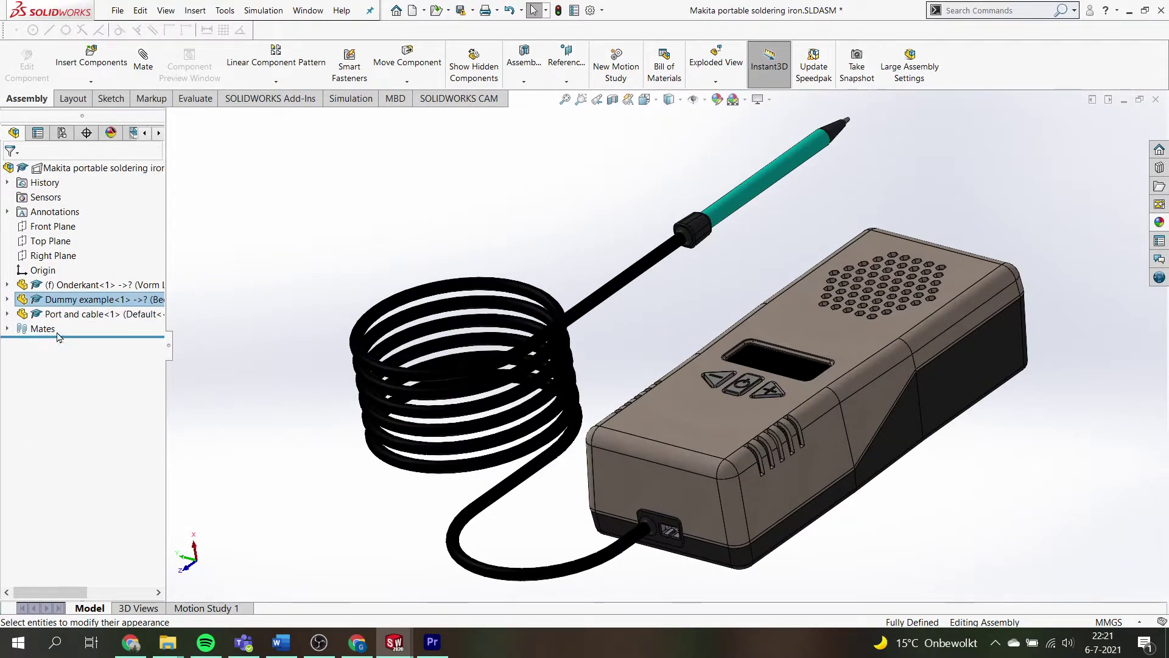
pyautogui.click(8, 299)
pyautogui.scroll(-1, 12, 305)
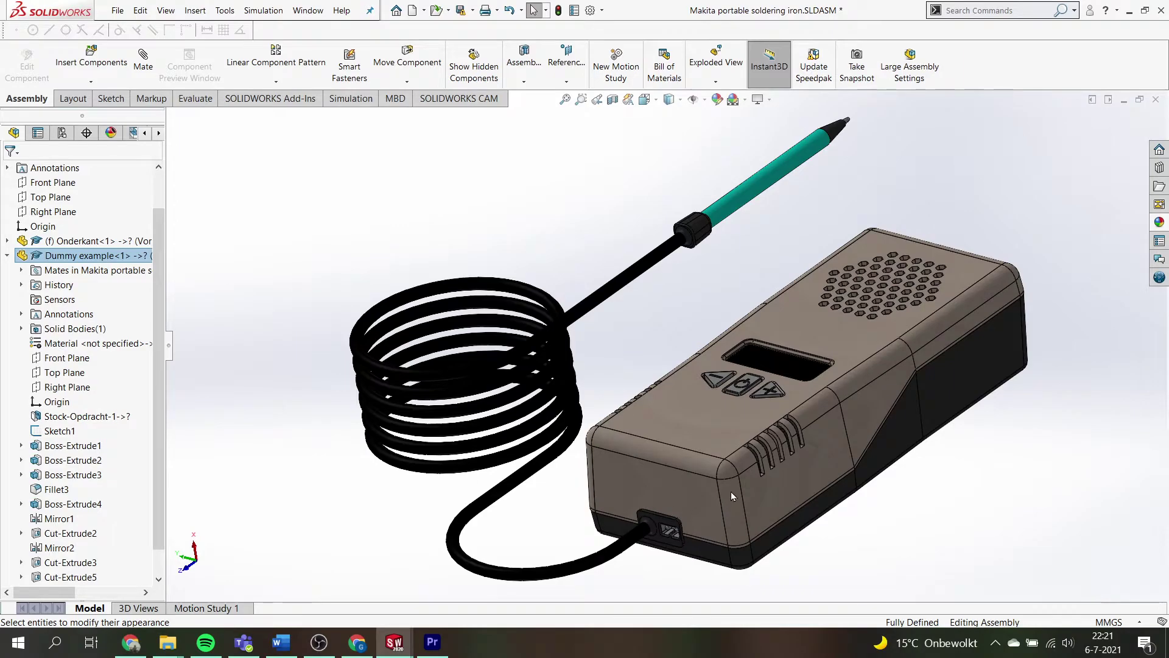
pyautogui.scroll(-4, 730, 492)
pyautogui.scroll(5, 695, 427)
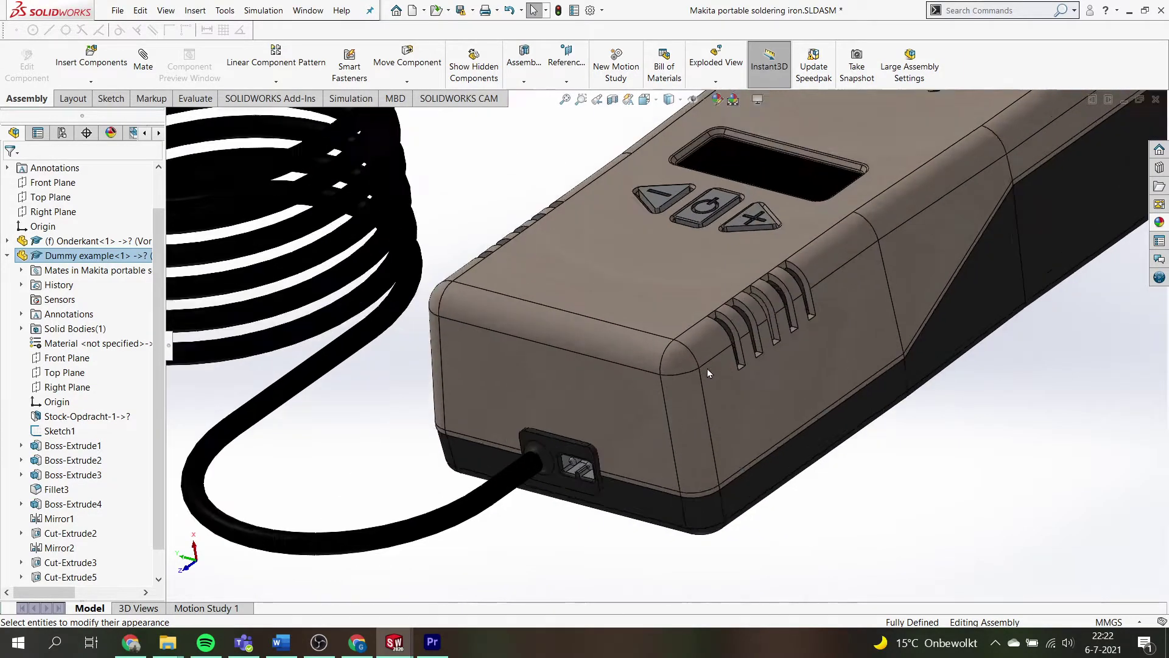
pyautogui.scroll(-6, 707, 368)
# Step: Select the top face of the housing cover to start editing its appearance
pyautogui.click(591, 260)
pyautogui.scroll(5, 618, 361)
pyautogui.scroll(-3, 642, 288)
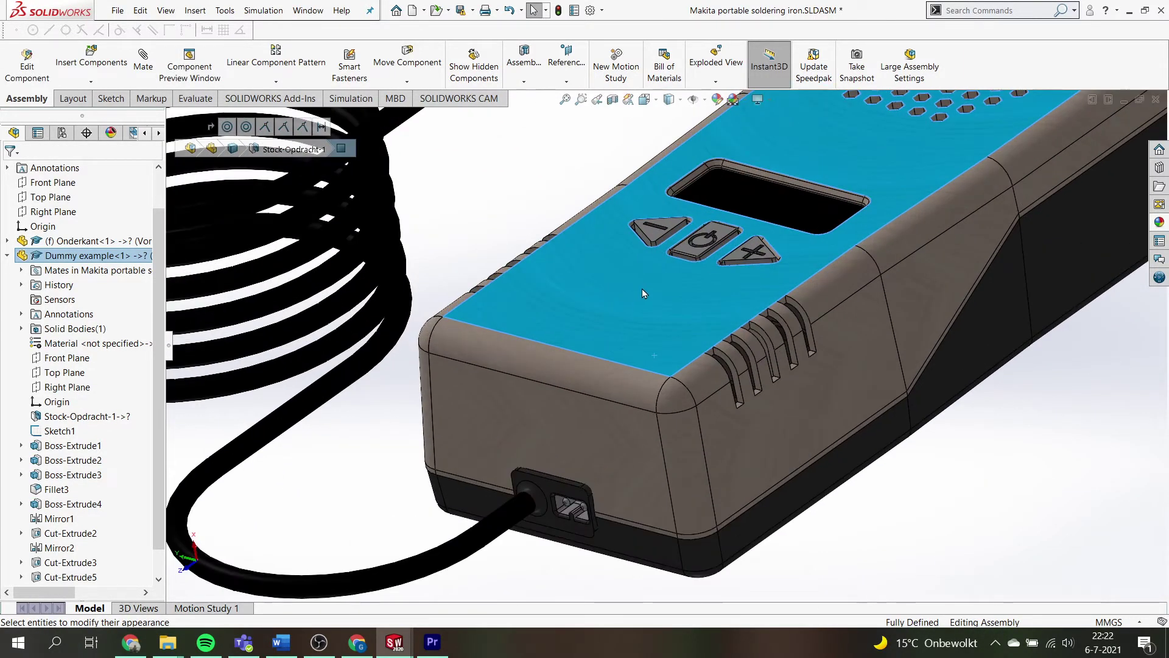
pyautogui.rightClick(642, 288)
pyautogui.press('Escape')
pyautogui.press('Tab')
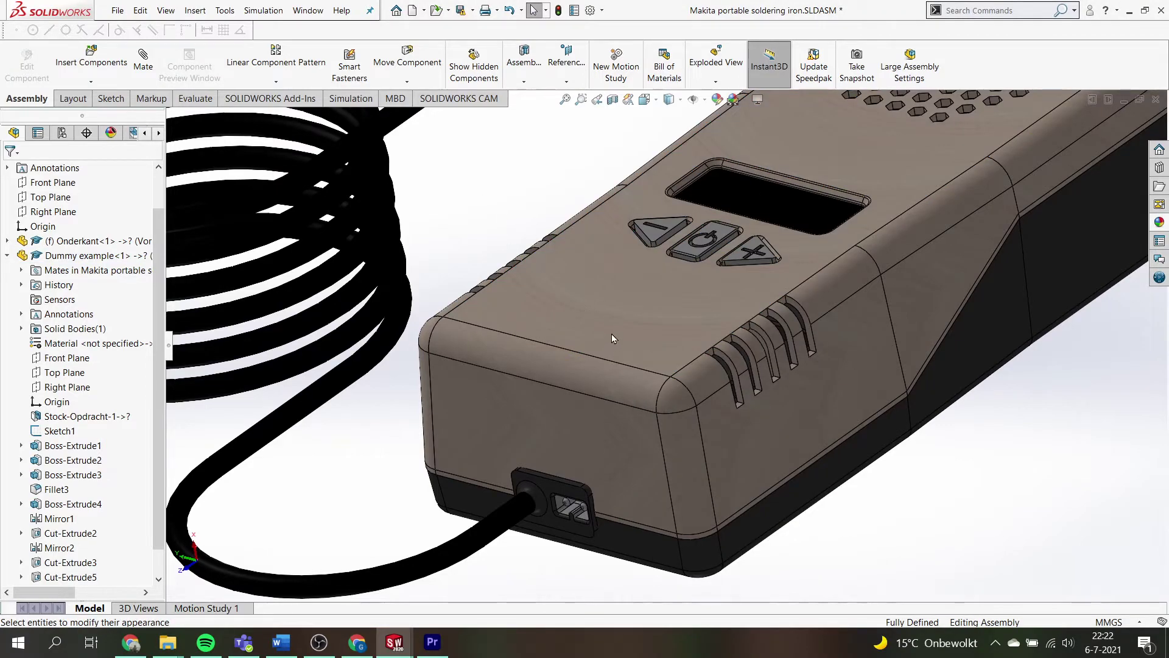
pyautogui.hotkey('shift', 'Tab')
pyautogui.click(623, 313)
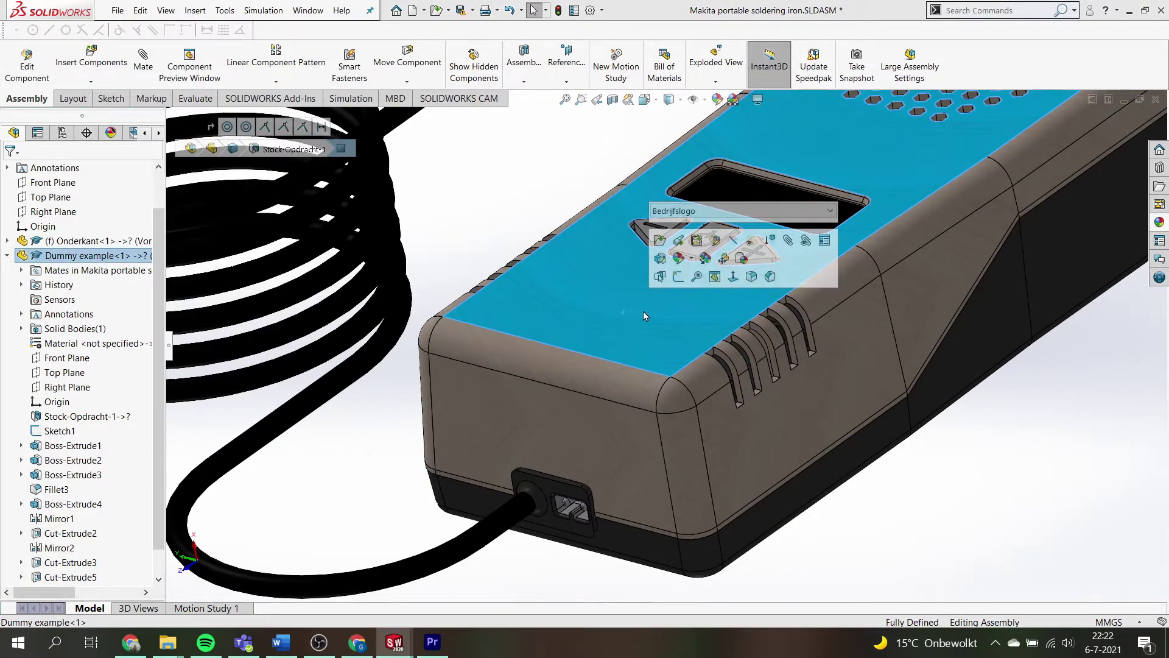
pyautogui.click(660, 276)
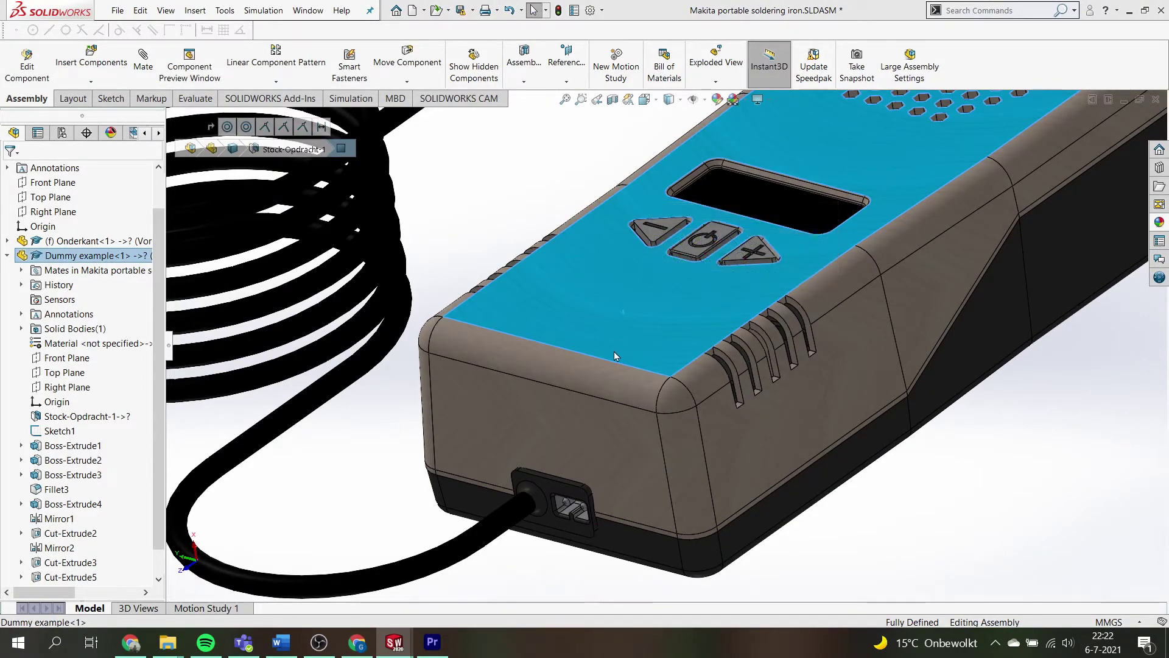
# Step: Add the front, rounded corner and vented side faces to the selection
pyautogui.click(579, 373)
pyautogui.click(626, 415)
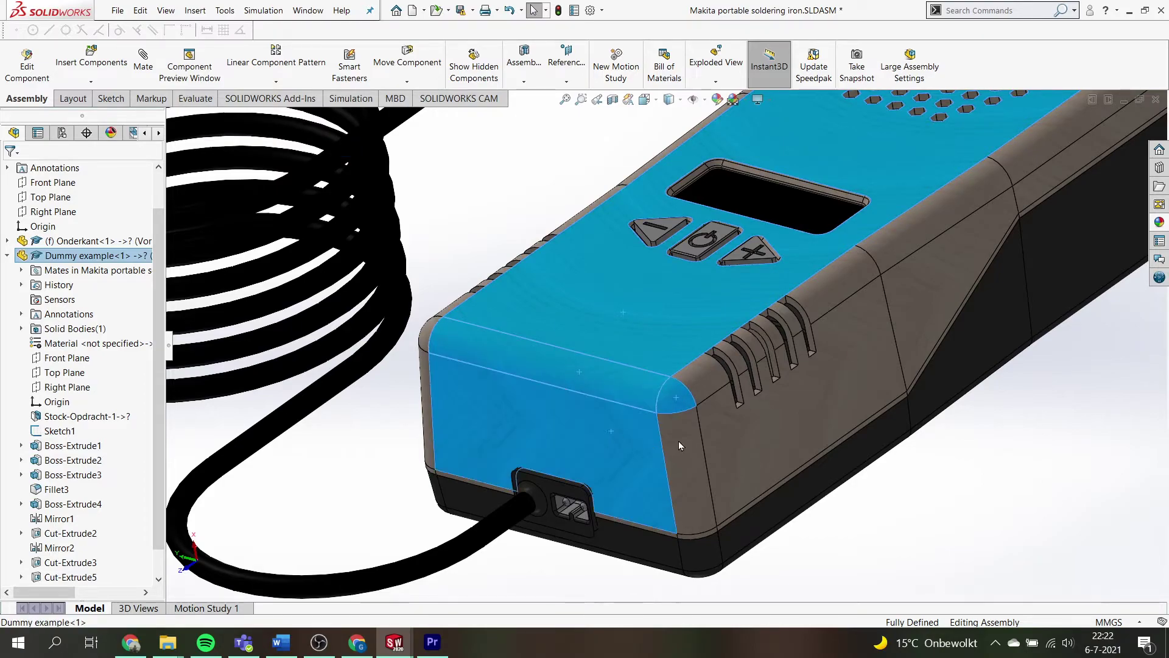
pyautogui.click(679, 441)
pyautogui.click(736, 427)
pyautogui.click(710, 385)
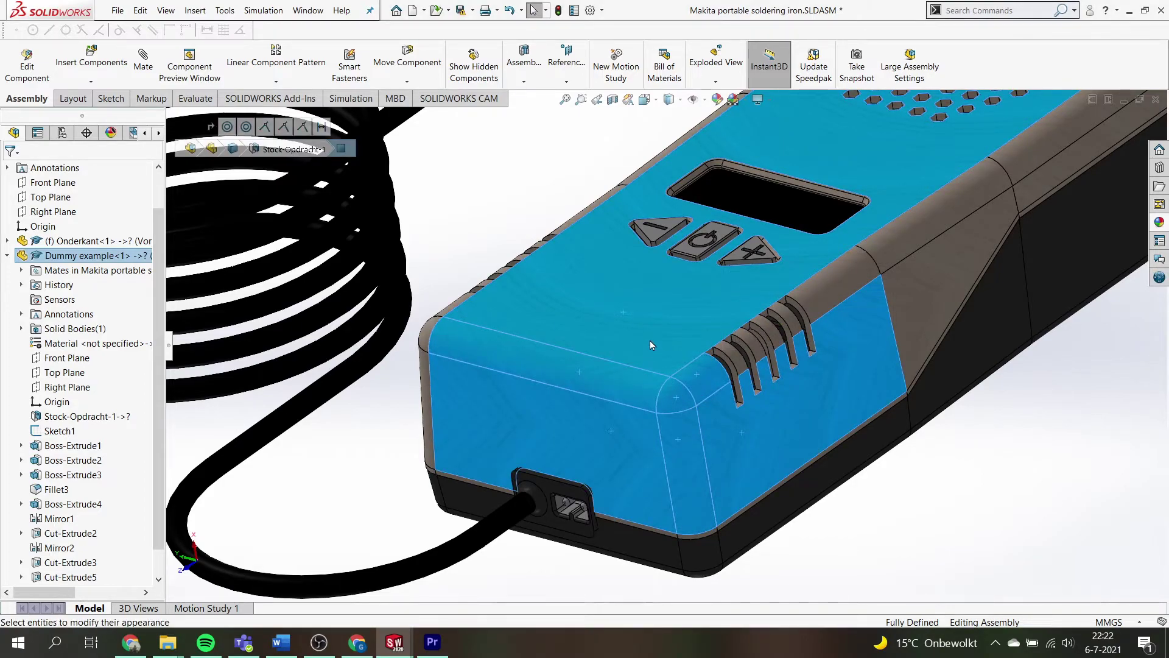
# Step: Apply white medium gloss plastic to the selected faces at face level and confirm
pyautogui.rightClick(649, 341)
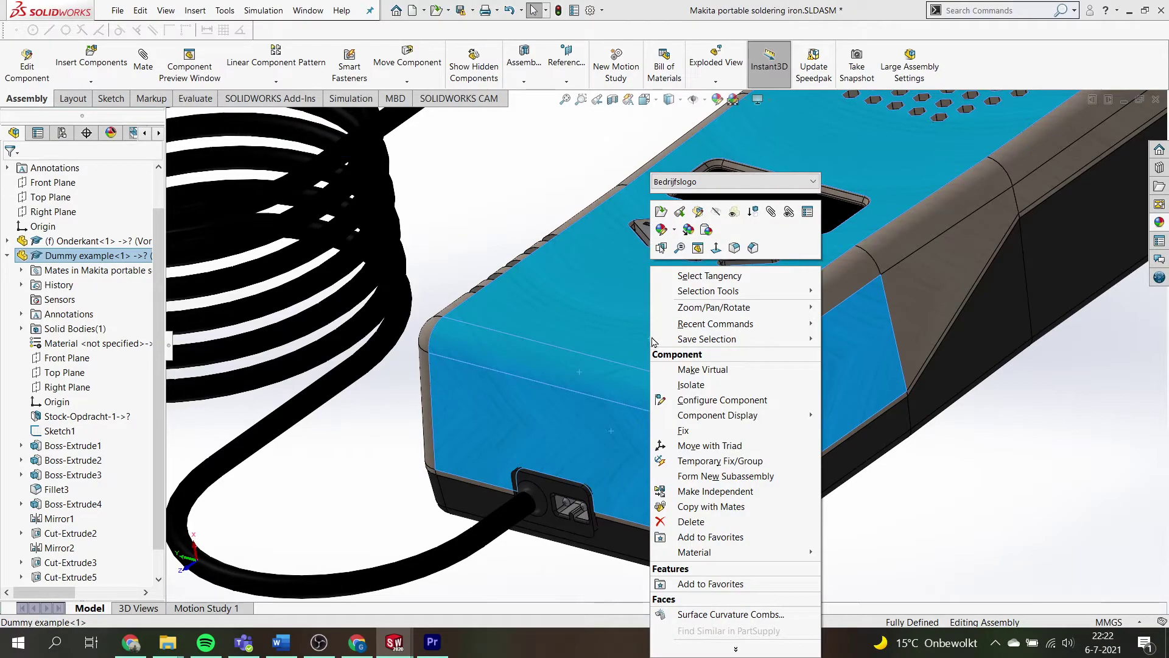
pyautogui.click(659, 233)
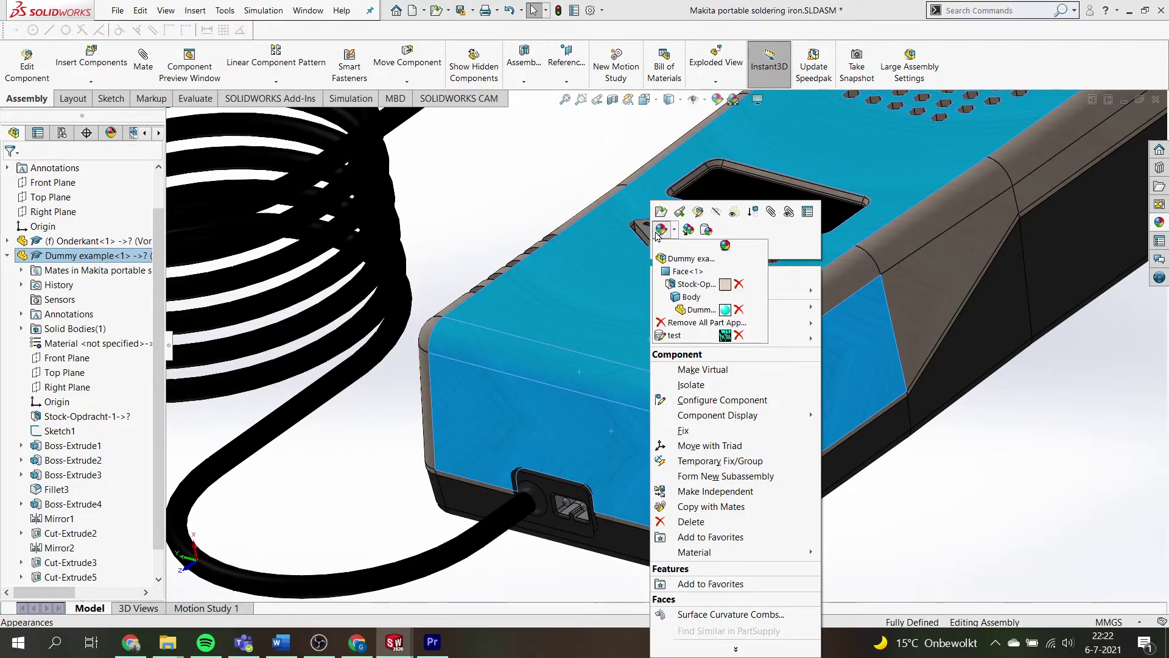
pyautogui.click(682, 272)
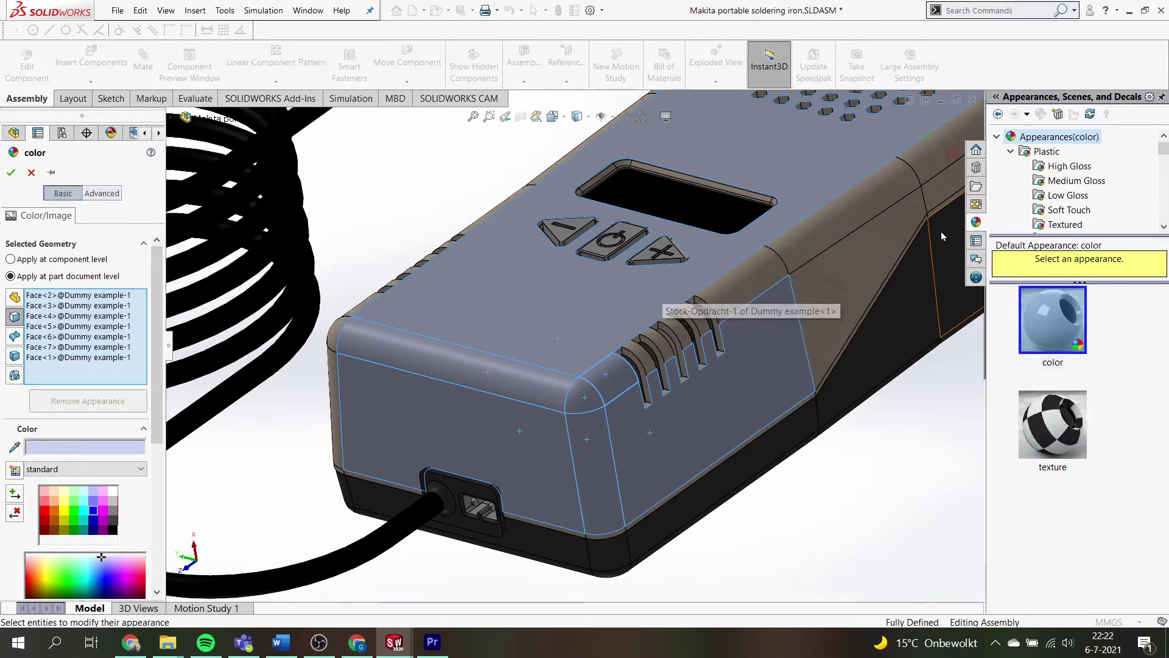
pyautogui.click(1056, 183)
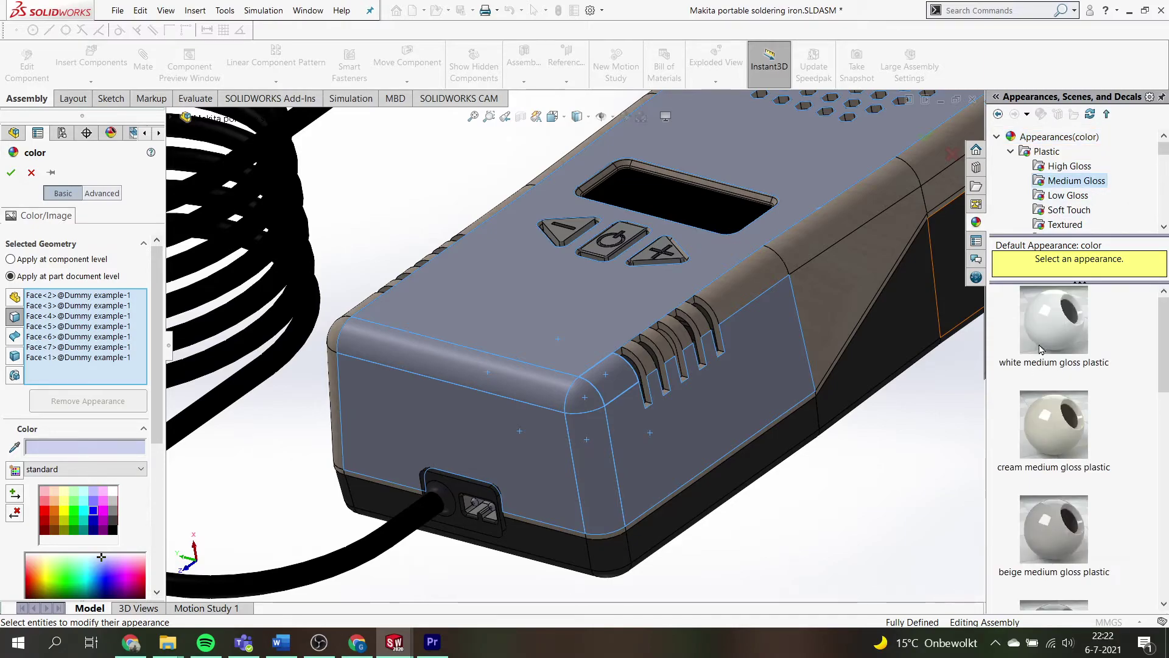
pyautogui.click(1041, 349)
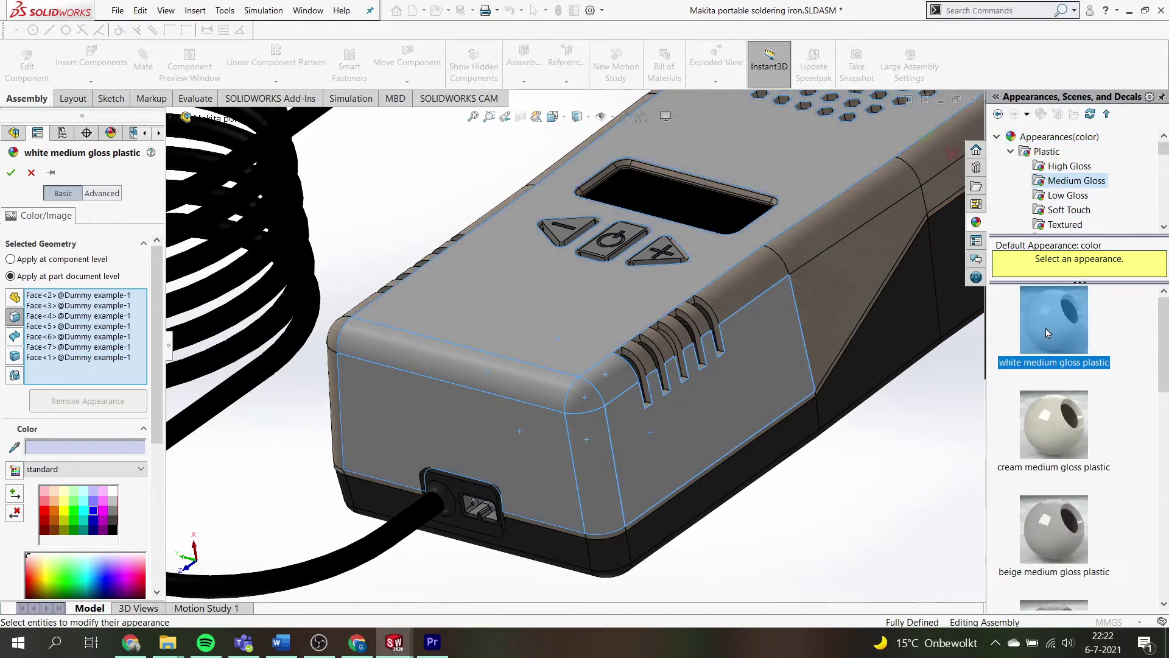
pyautogui.click(11, 174)
pyautogui.scroll(3, 560, 308)
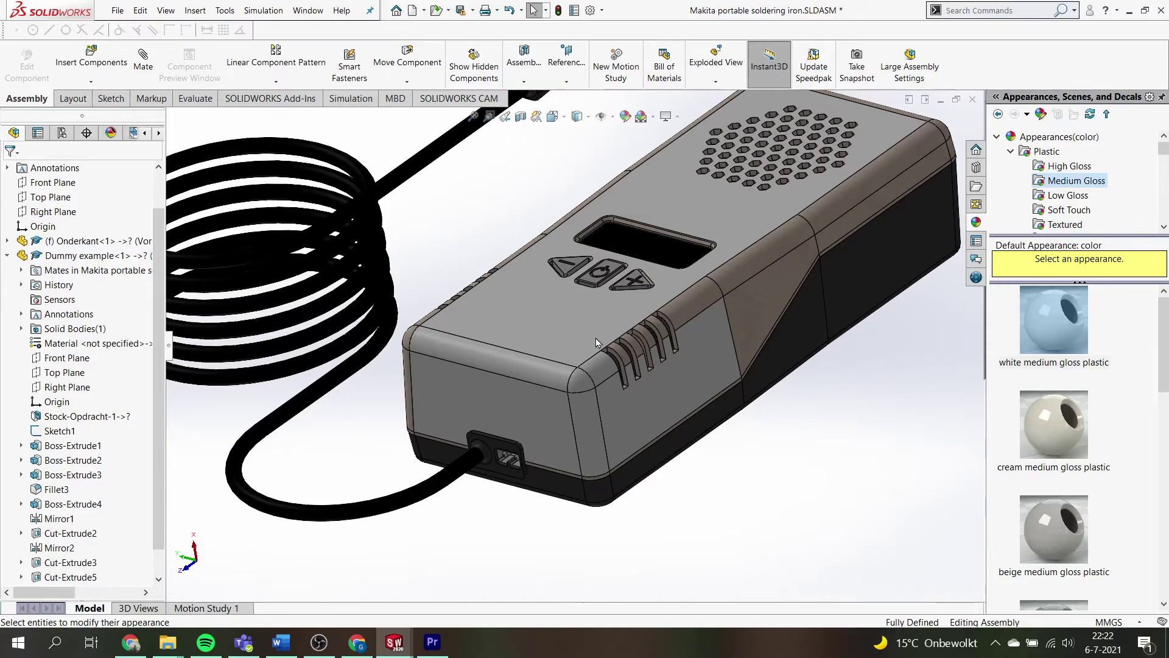
pyautogui.scroll(-3, 597, 334)
pyautogui.scroll(3, 594, 331)
pyautogui.scroll(2, 499, 276)
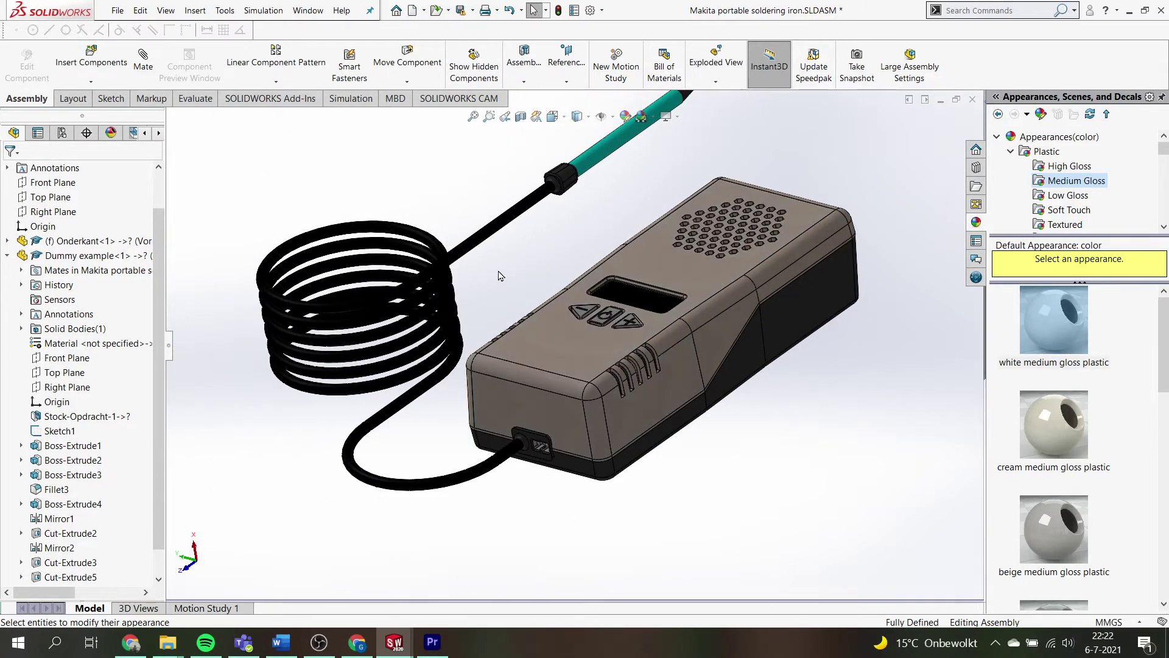
pyautogui.scroll(1, 609, 299)
pyautogui.scroll(-1, 603, 291)
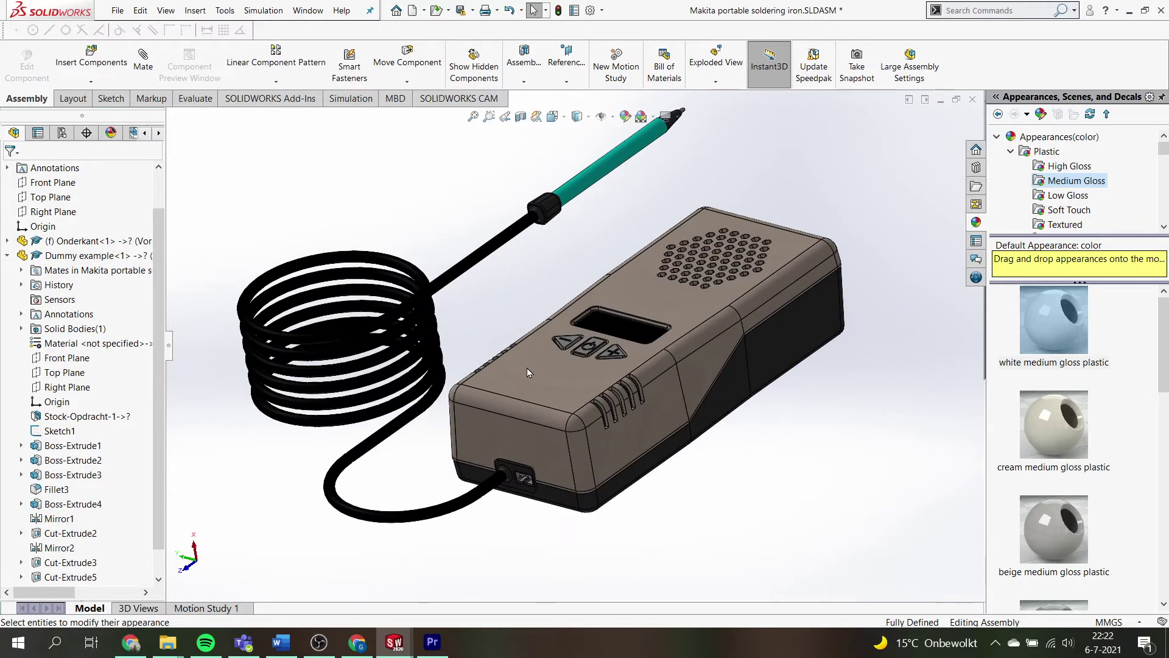
pyautogui.scroll(1, 520, 344)
pyautogui.scroll(-1, 493, 286)
pyautogui.scroll(1, 492, 285)
pyautogui.scroll(-1, 487, 269)
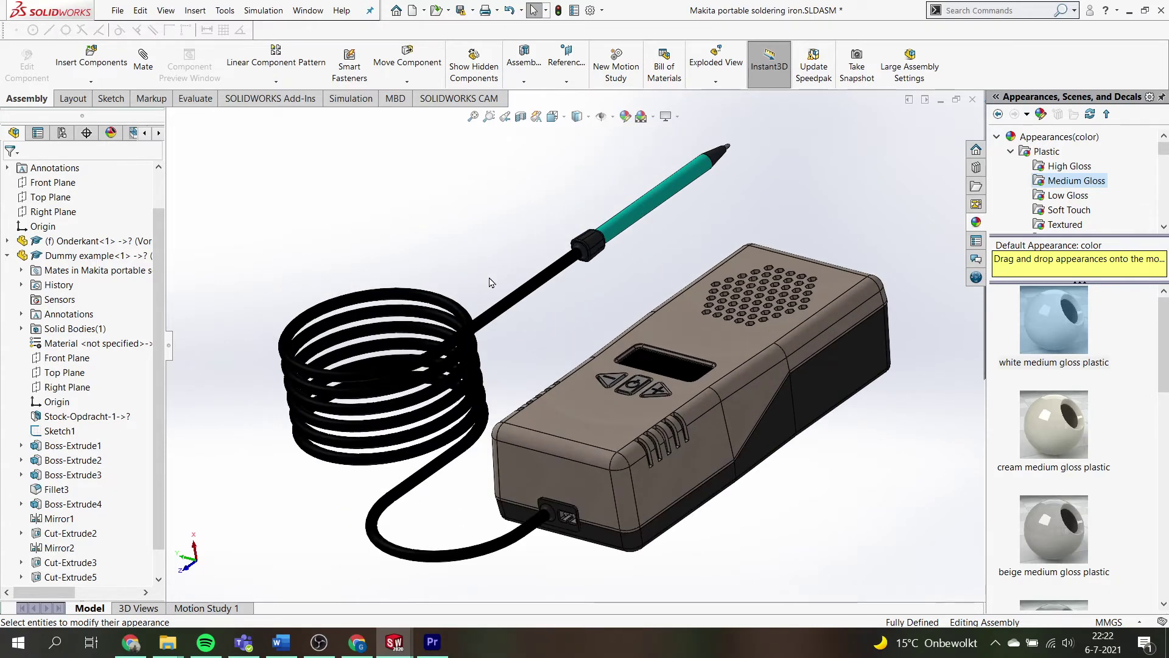
pyautogui.scroll(-1, 500, 348)
pyautogui.scroll(1, 524, 352)
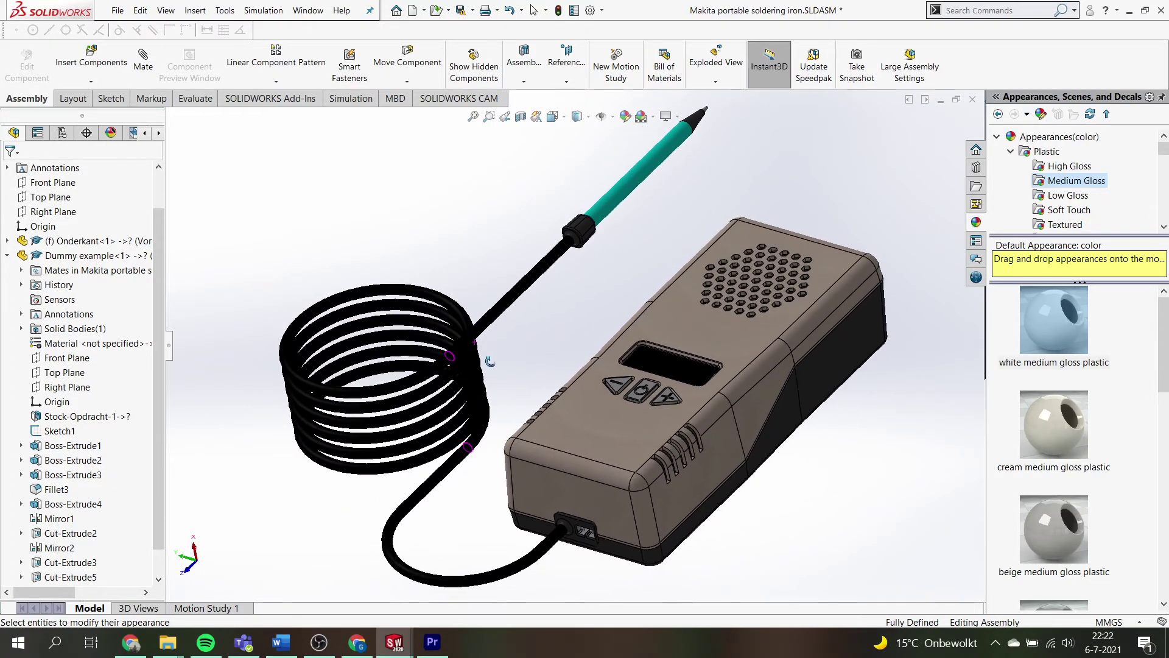
pyautogui.scroll(1, 548, 355)
pyautogui.scroll(1, 573, 358)
pyautogui.scroll(-1, 582, 359)
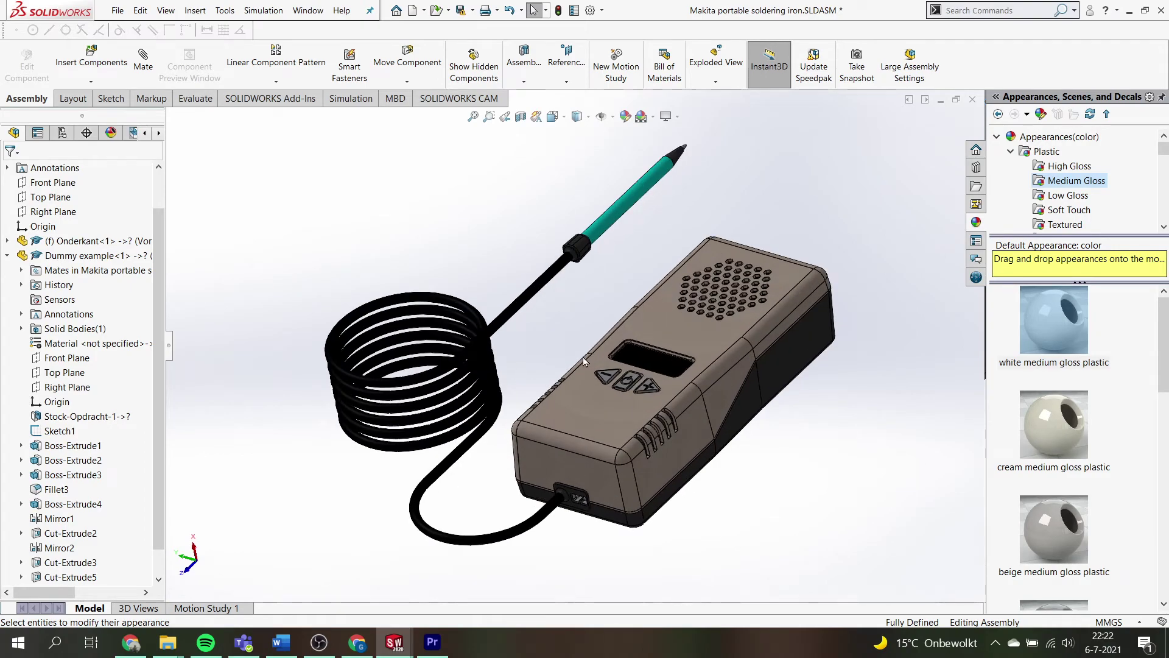
pyautogui.scroll(-3, 669, 422)
pyautogui.scroll(1, 658, 418)
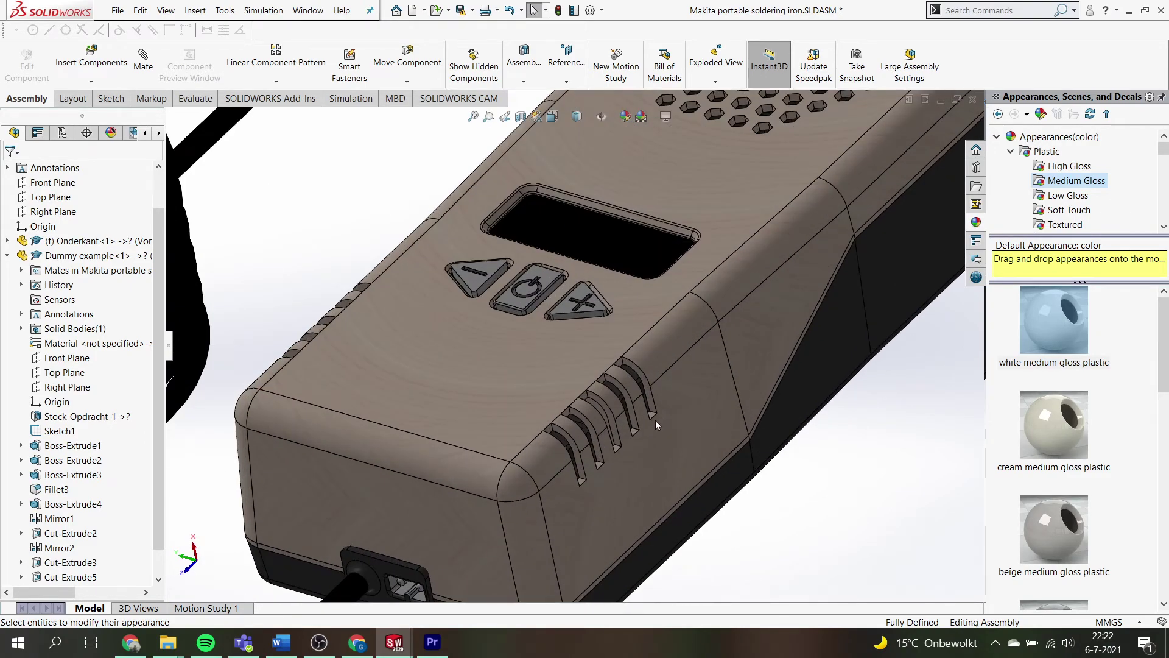
pyautogui.scroll(3, 609, 383)
pyautogui.scroll(1, 553, 349)
pyautogui.scroll(-1, 366, 206)
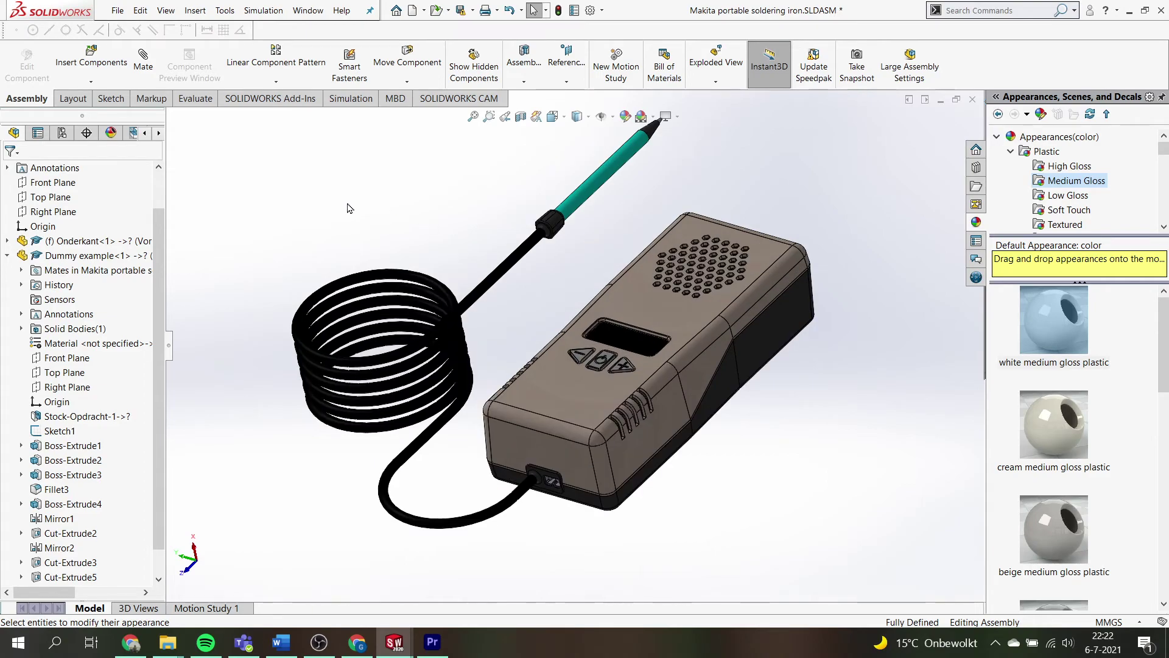
pyautogui.scroll(-1, 372, 215)
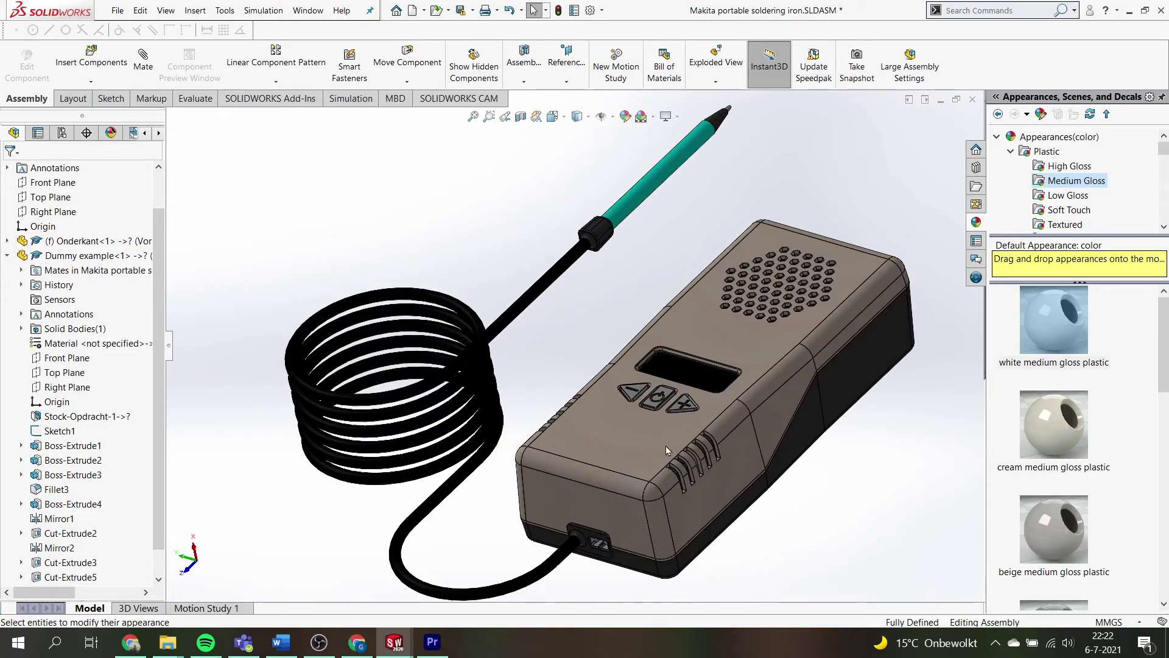